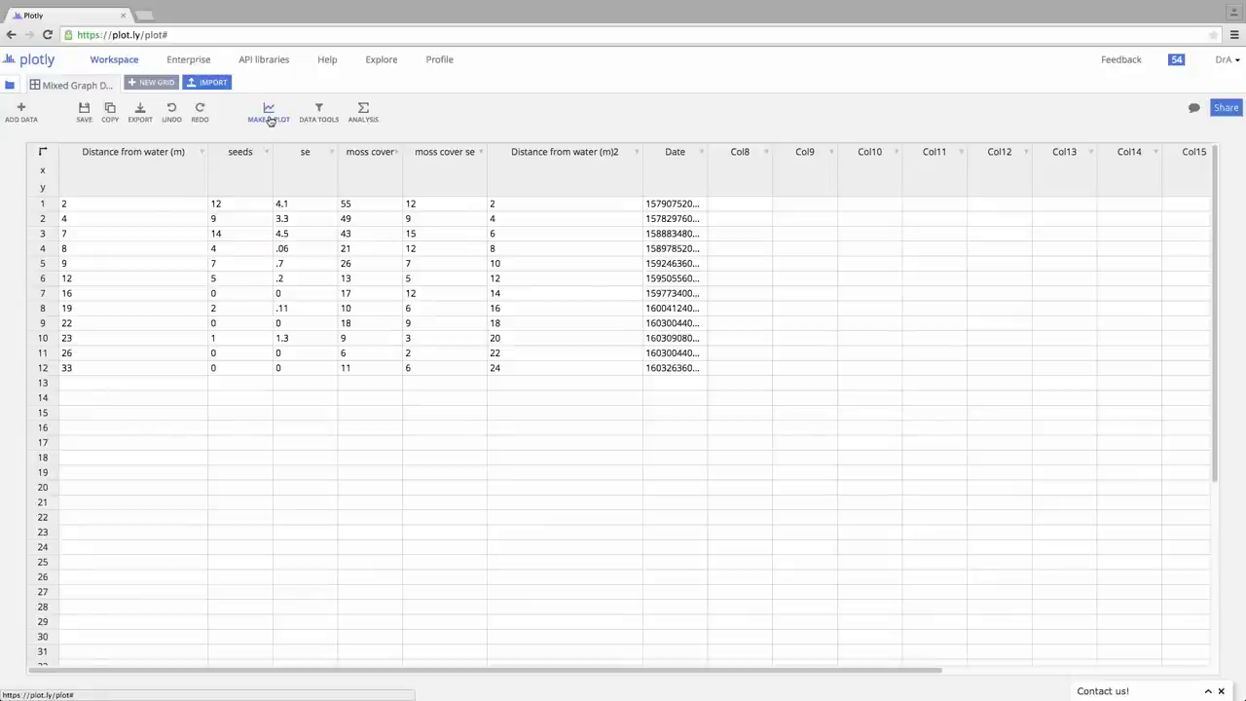
Create a scatter plot with 'Distance from water (m)' on x and 'seeds' on y.
{"action": "left_click", "coordinate": [269, 119]}
{"action": "left_click", "coordinate": [273, 154]}
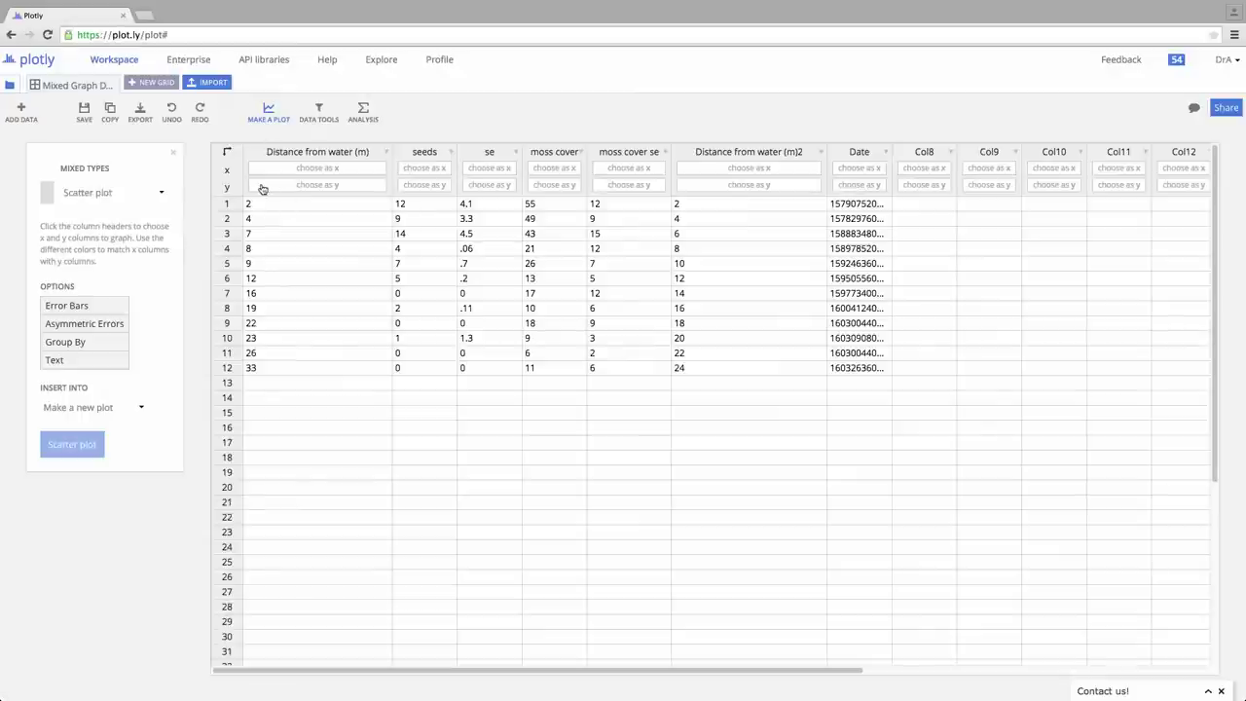
{"action": "left_click", "coordinate": [317, 170]}
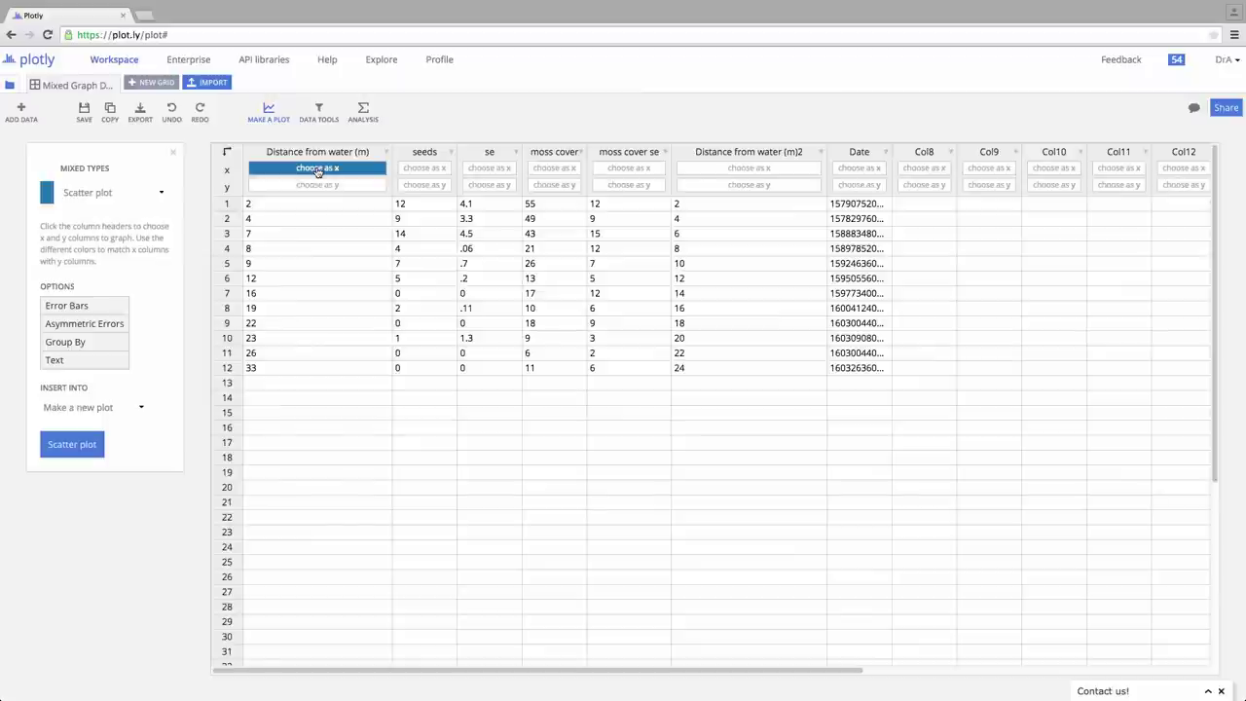
{"action": "left_click", "coordinate": [434, 186]}
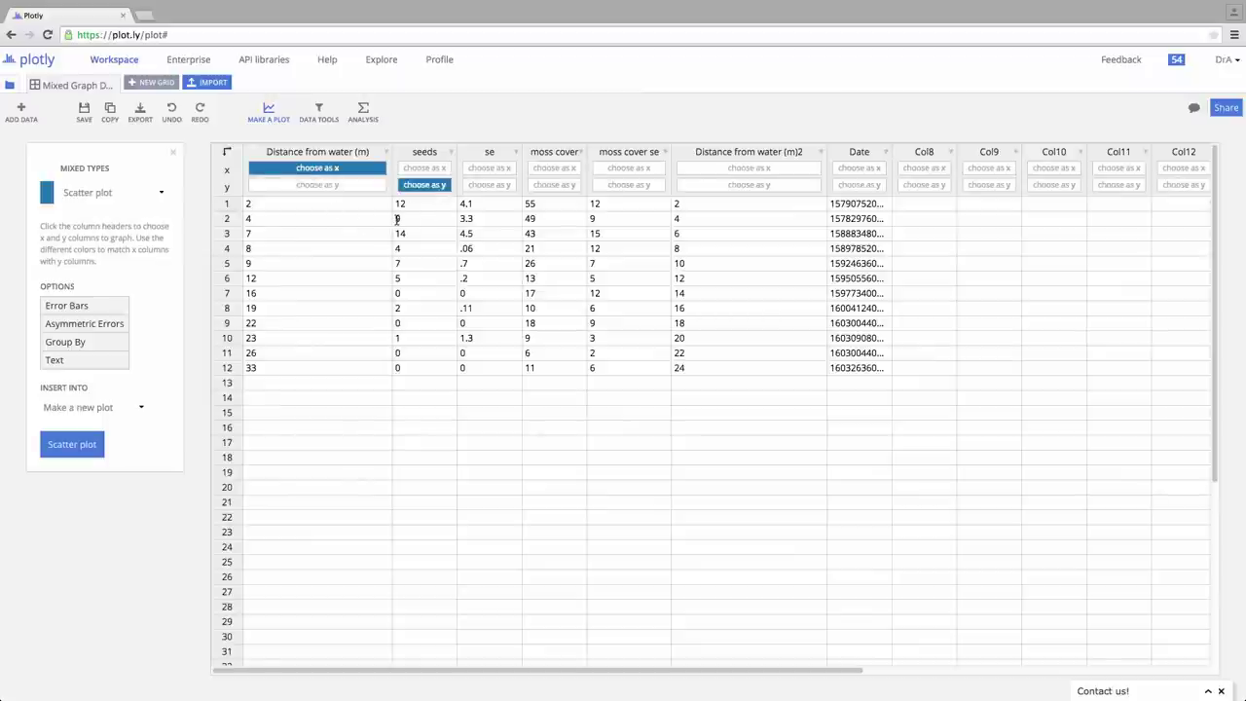
{"action": "left_click", "coordinate": [66, 445]}
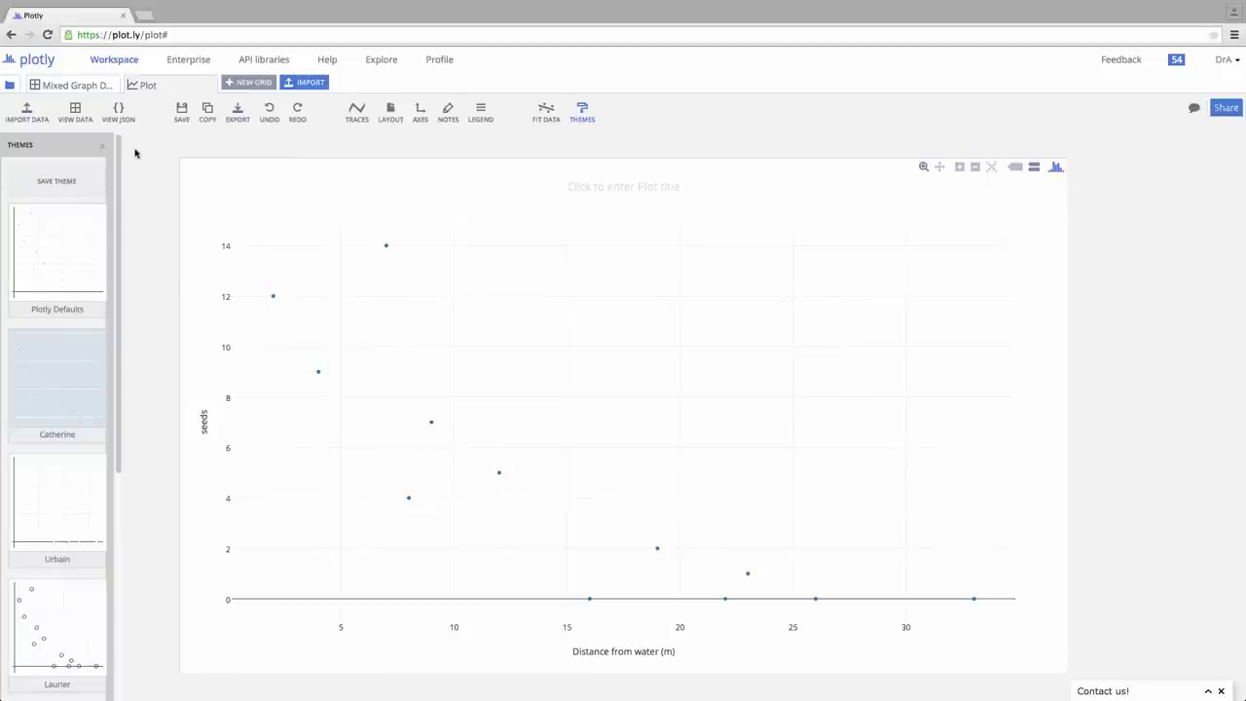
Build a new seeds-versus-distance scatter plot with the 'se' column as vertical error bars.
{"action": "left_click", "coordinate": [90, 86]}
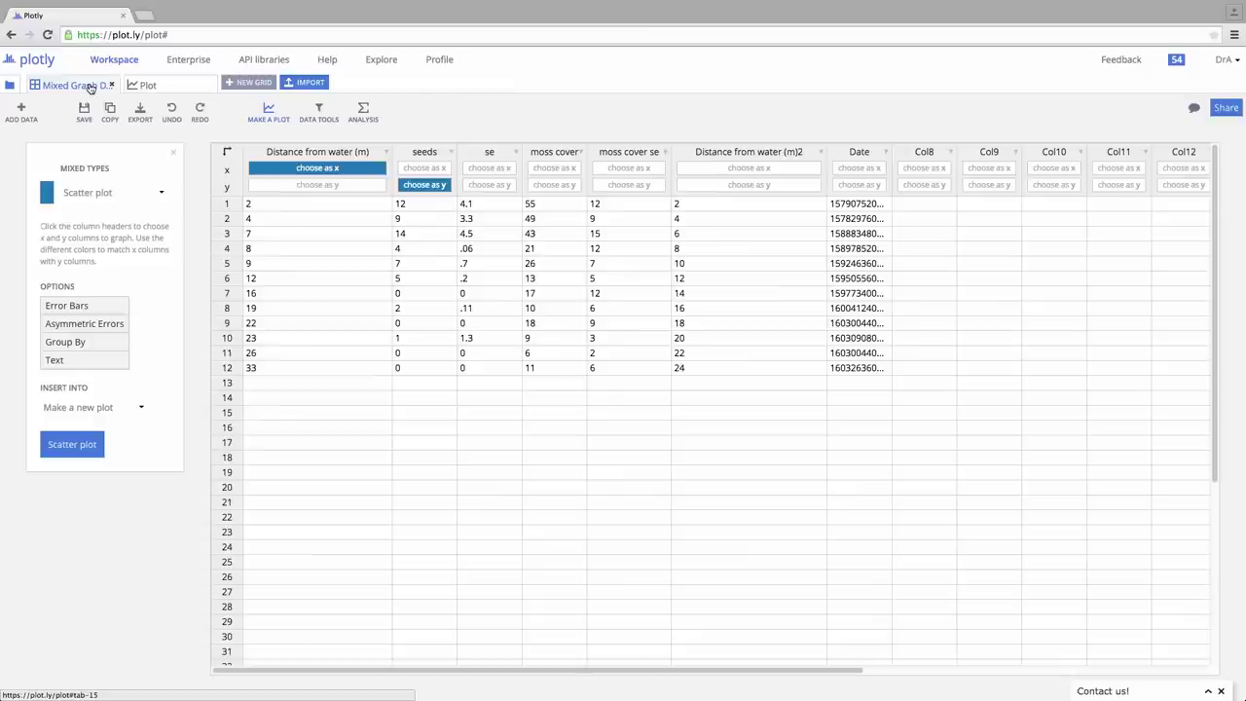
{"action": "left_click", "coordinate": [90, 308]}
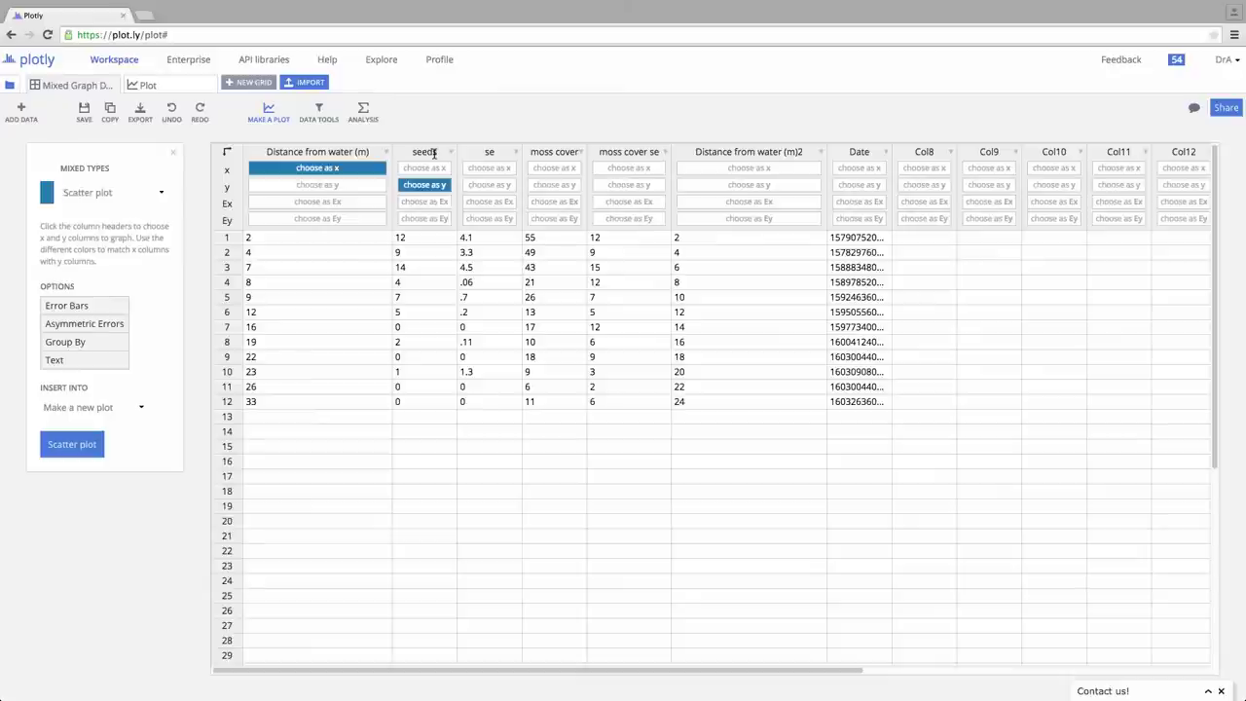
{"action": "left_click", "coordinate": [485, 220]}
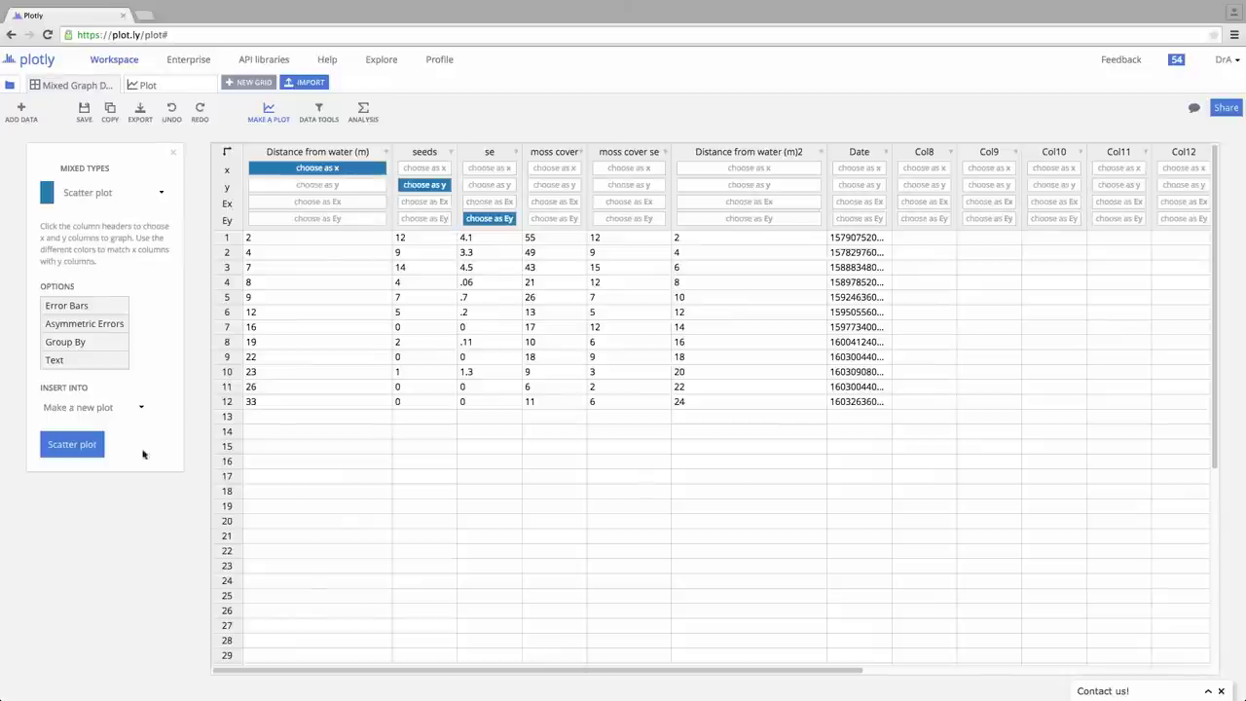
{"action": "left_click", "coordinate": [71, 446]}
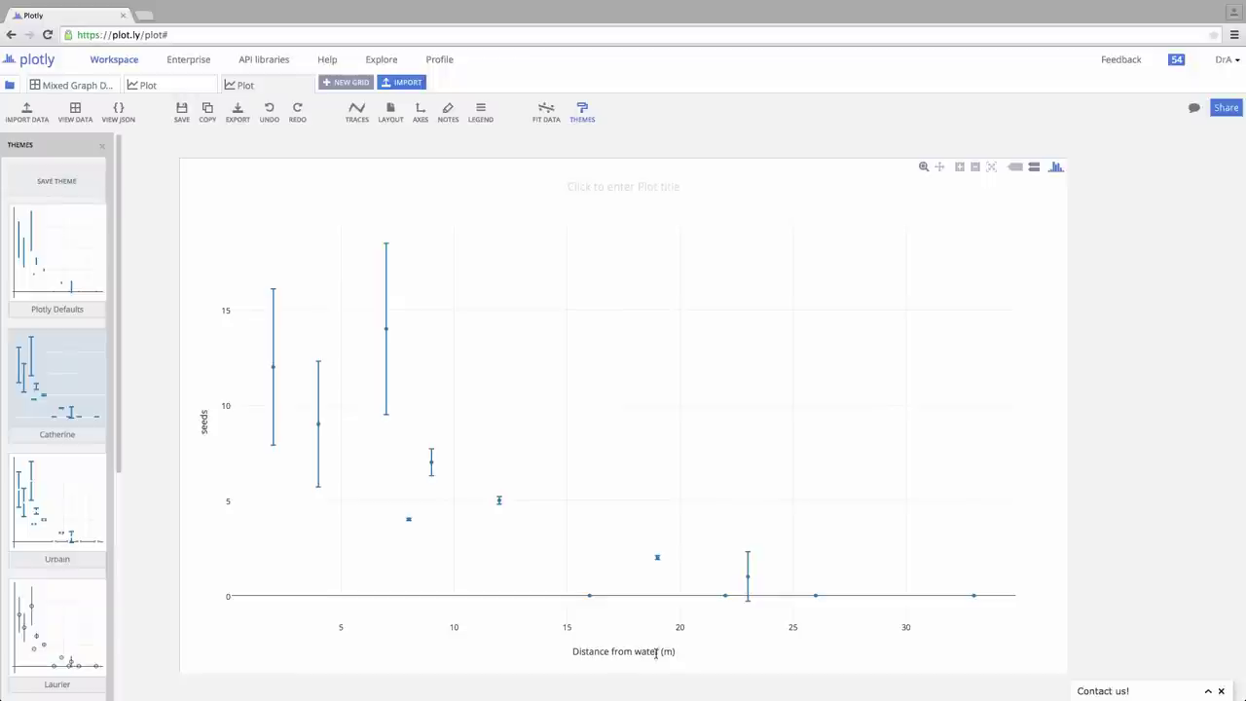
Replace the x-axis title's capital D so it reads 'distance from water (m)'.
{"action": "left_click", "coordinate": [580, 653]}
{"action": "left_click", "coordinate": [578, 653]}
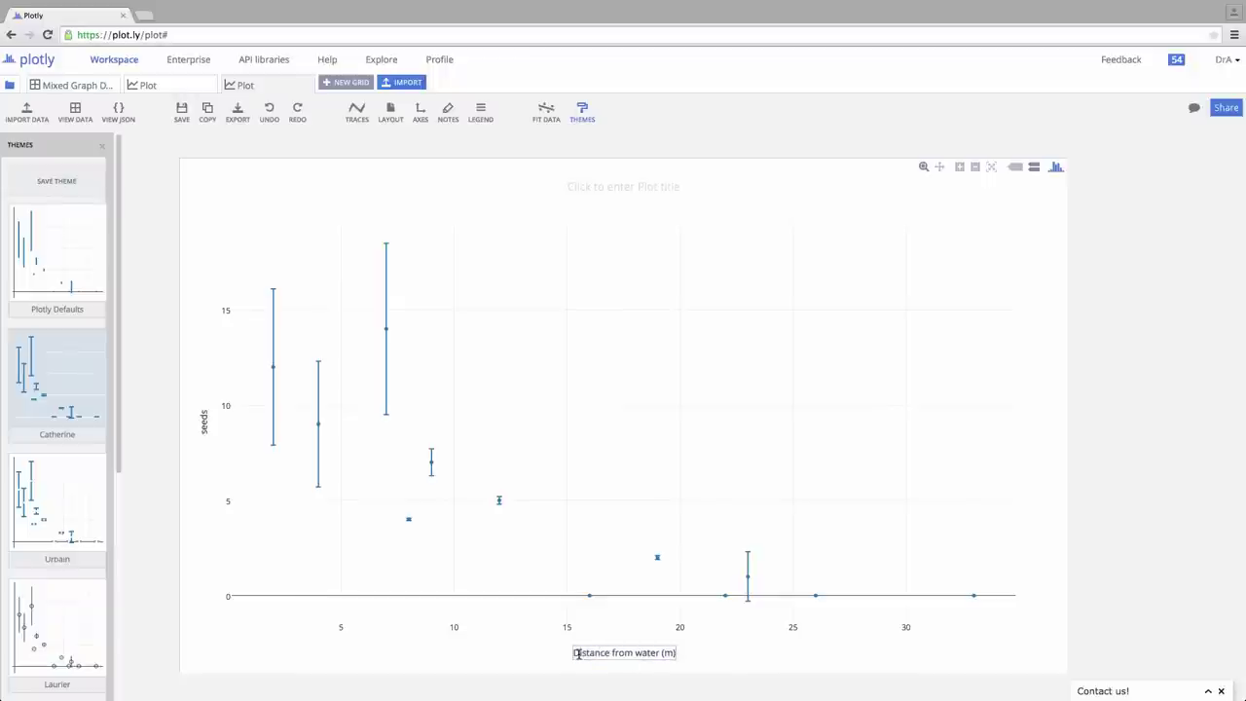
{"action": "key", "text": "BackSpace"}
{"action": "type", "text": "d"}
{"action": "left_click", "coordinate": [534, 657]}
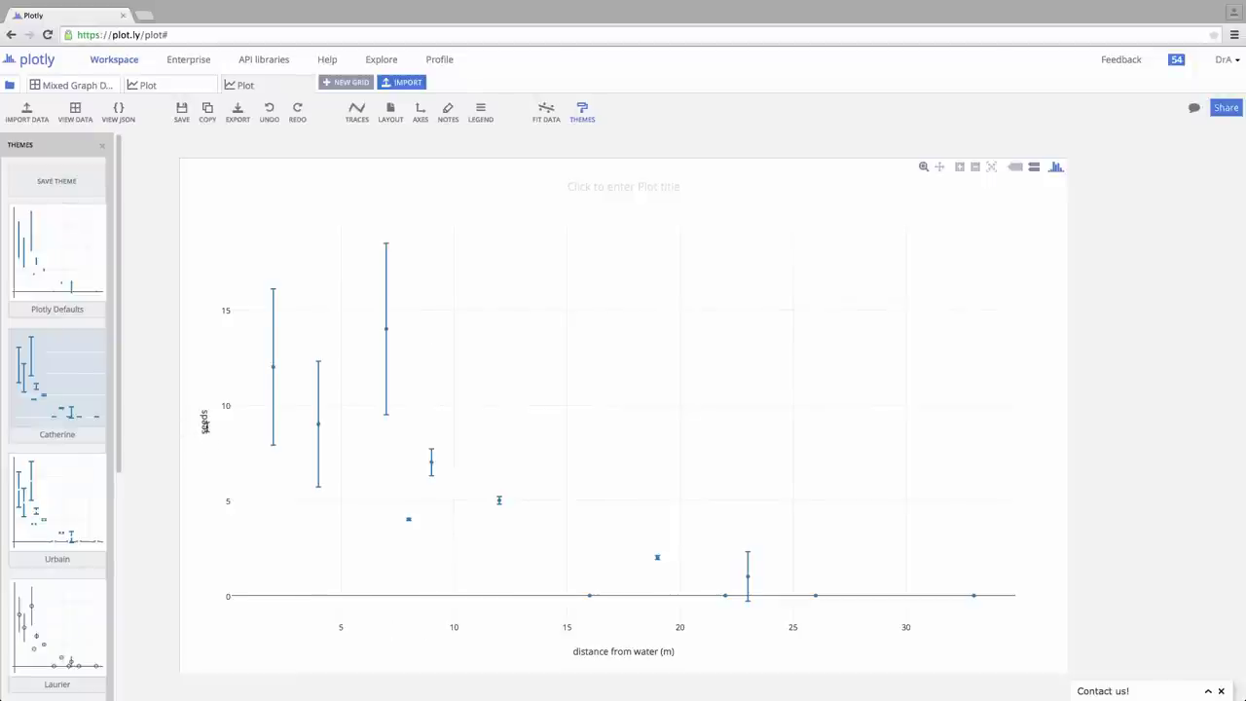
Change the y-axis title to 'seeds (m<sup>-2</sup>)' so the -2 renders as a superscript.
{"action": "left_click", "coordinate": [204, 423]}
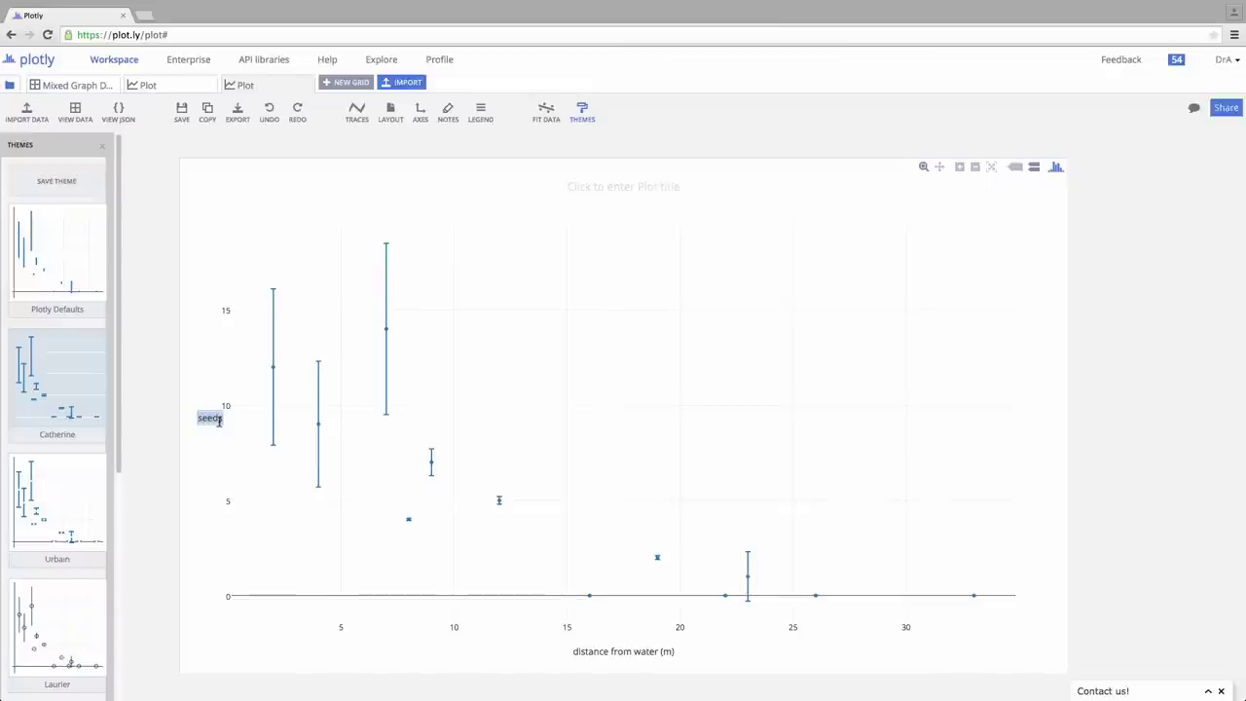
{"action": "left_click", "coordinate": [222, 418]}
{"action": "type", "text": "("}
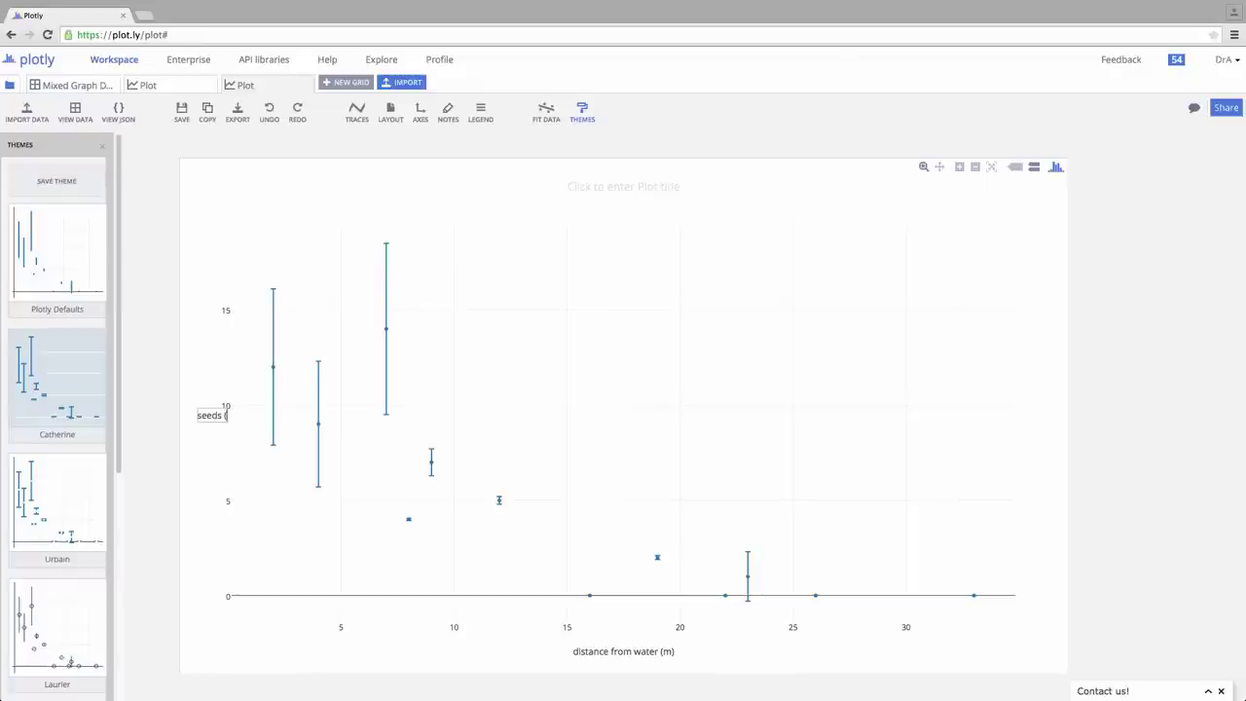
{"action": "type", "text": "m2"}
{"action": "key", "text": "BackSpace"}
{"action": "type", "text": "-2)"}
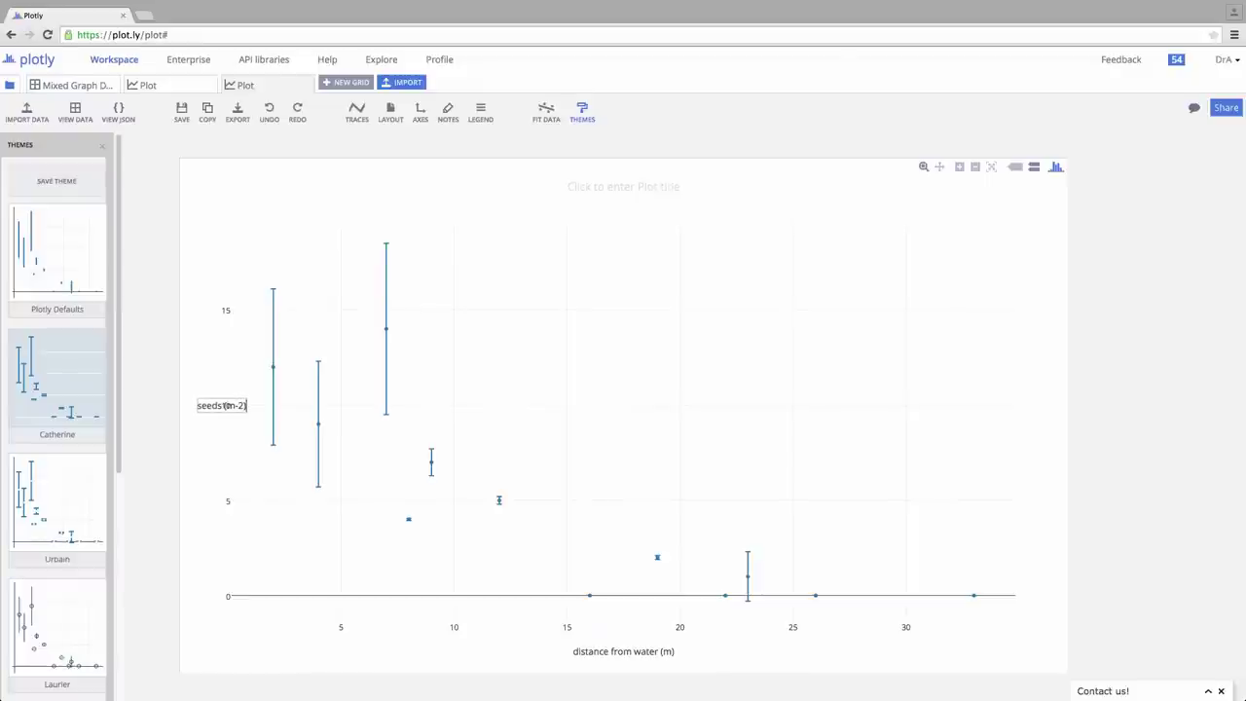
{"action": "left_click", "coordinate": [237, 403]}
{"action": "type", "text": "<"}
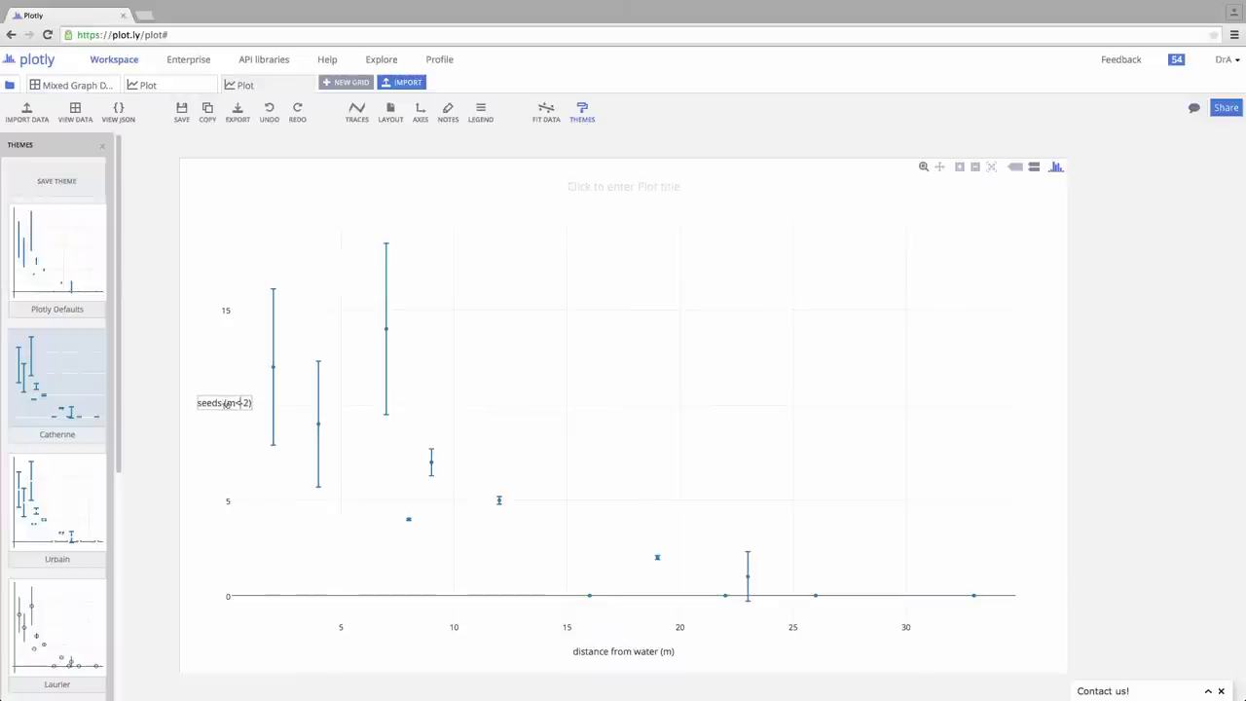
{"action": "type", "text": "sup"}
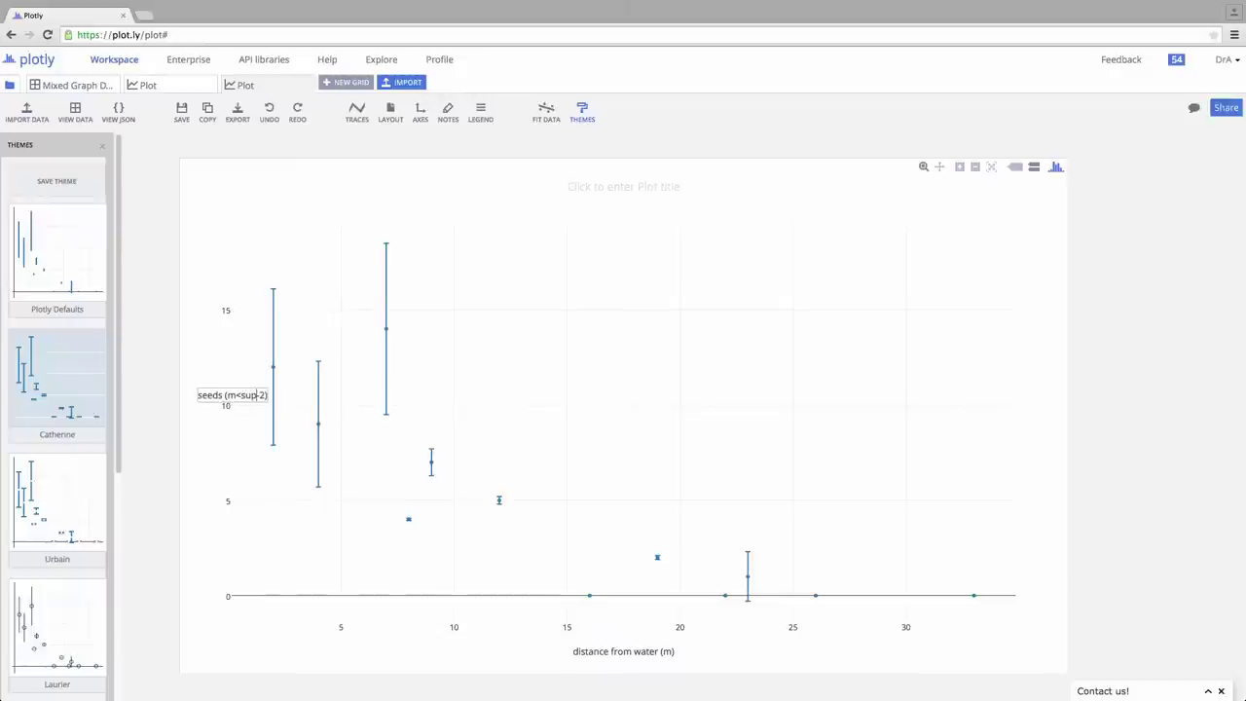
{"action": "type", "text": ">-2"}
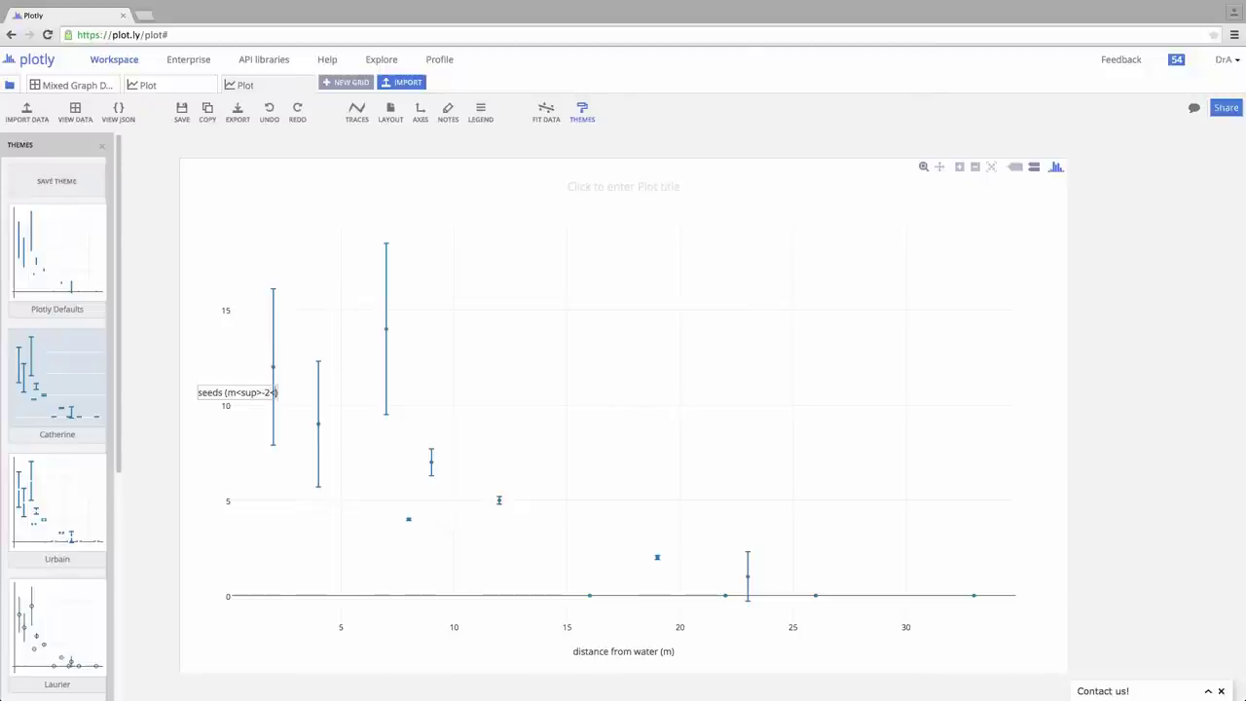
{"action": "type", "text": "<"}
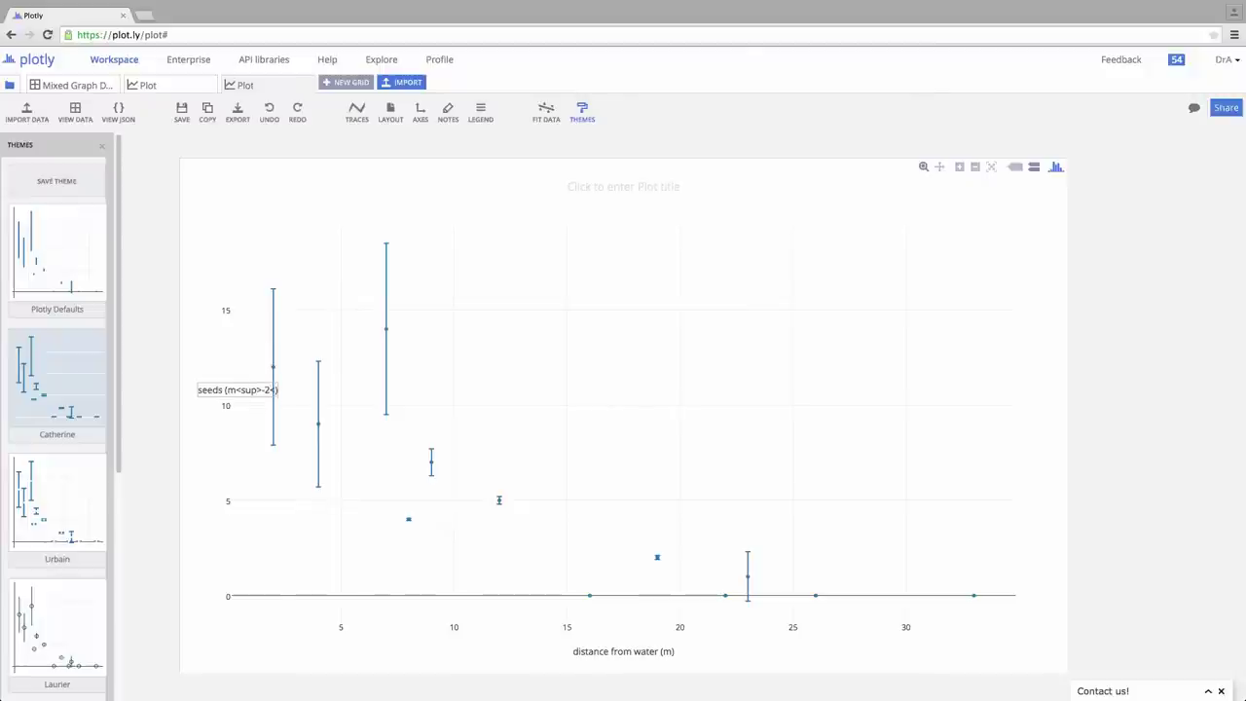
{"action": "type", "text": "/s"}
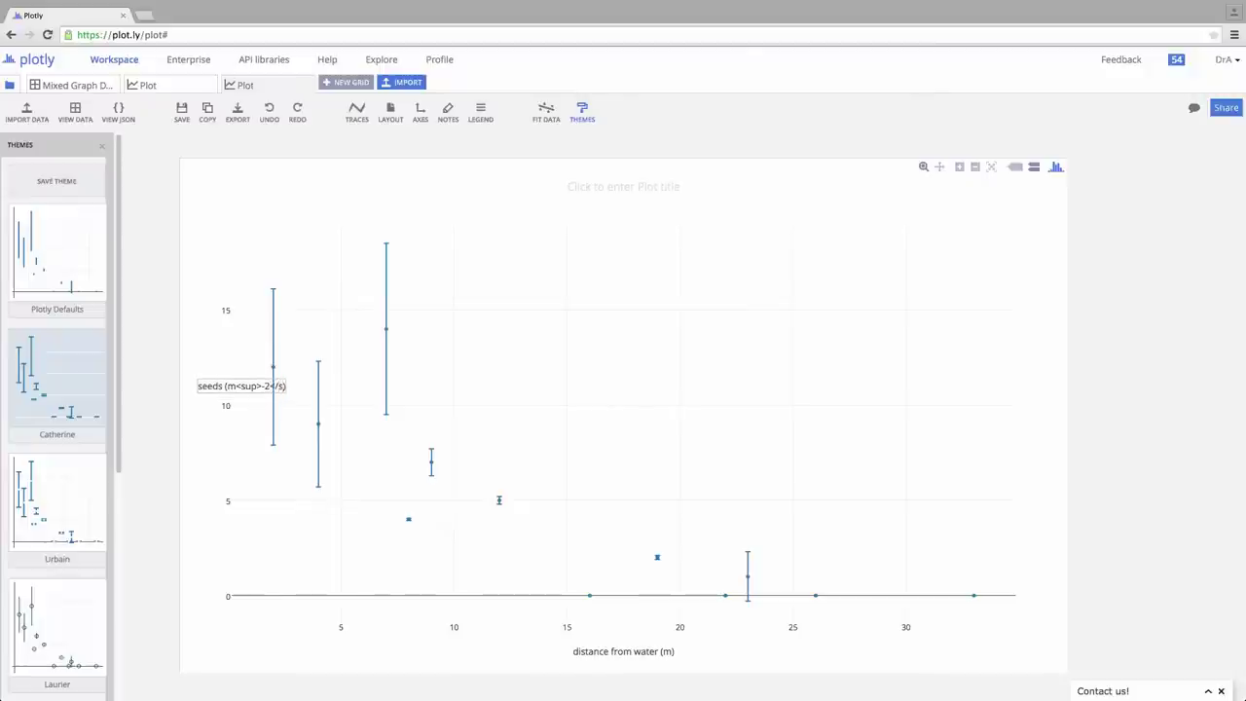
{"action": "type", "text": "up"}
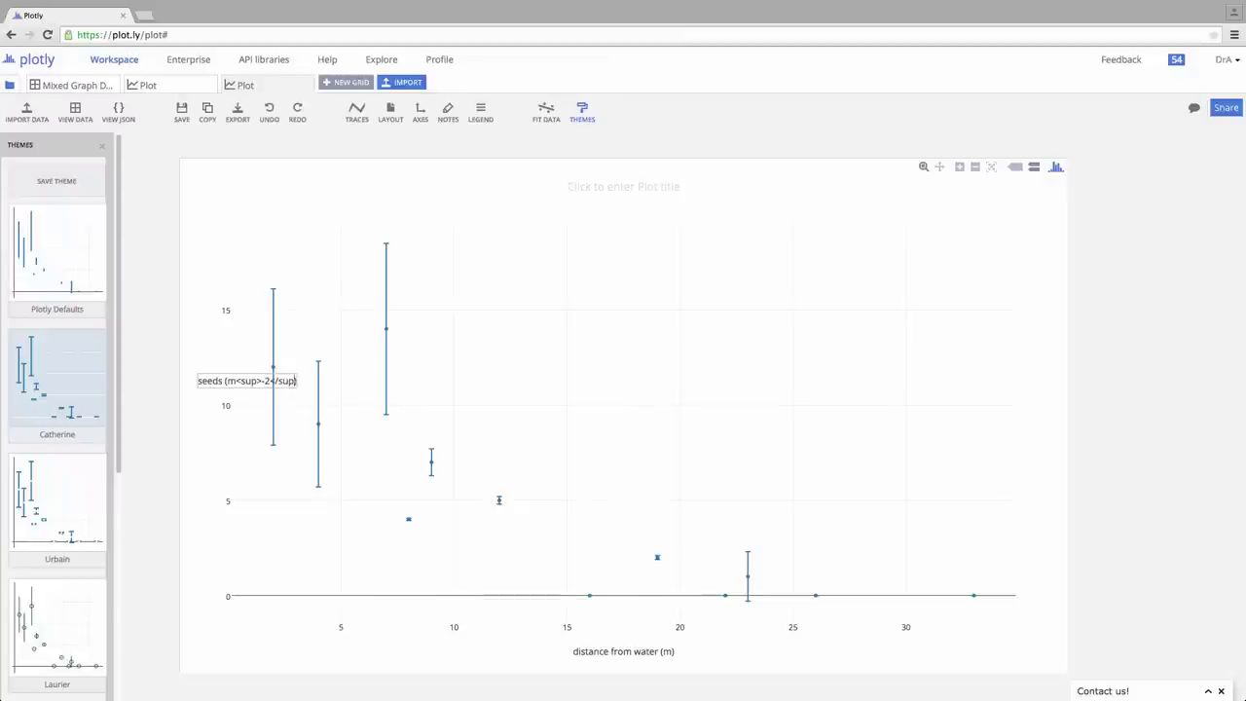
{"action": "type", "text": ">"}
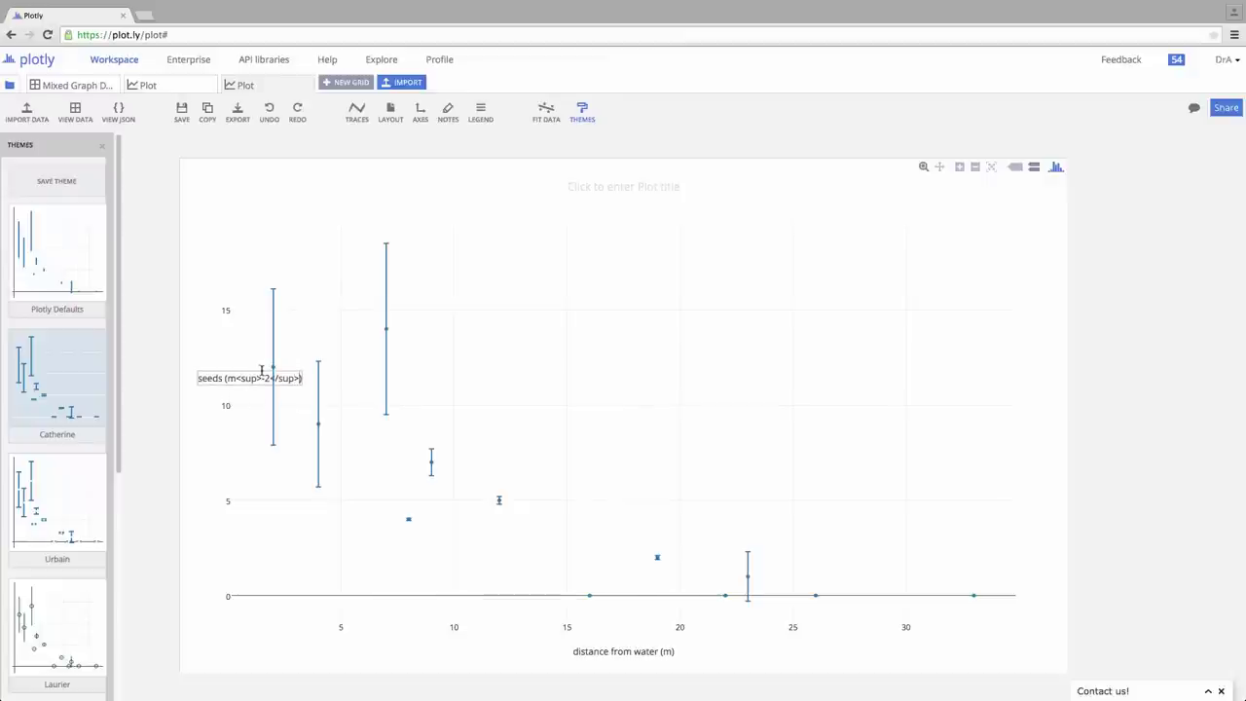
{"action": "left_click", "coordinate": [207, 316]}
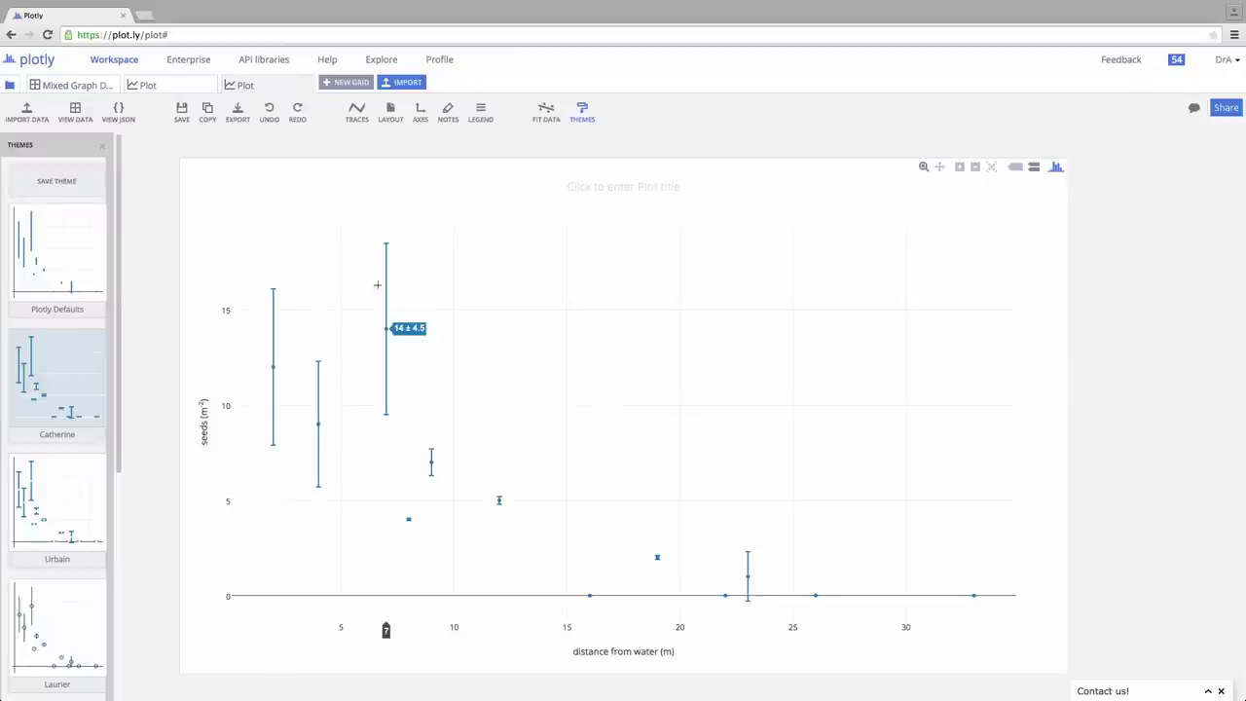
Paste 'seeds decline as we move from water source' in as the plot title.
{"action": "left_click", "coordinate": [630, 188]}
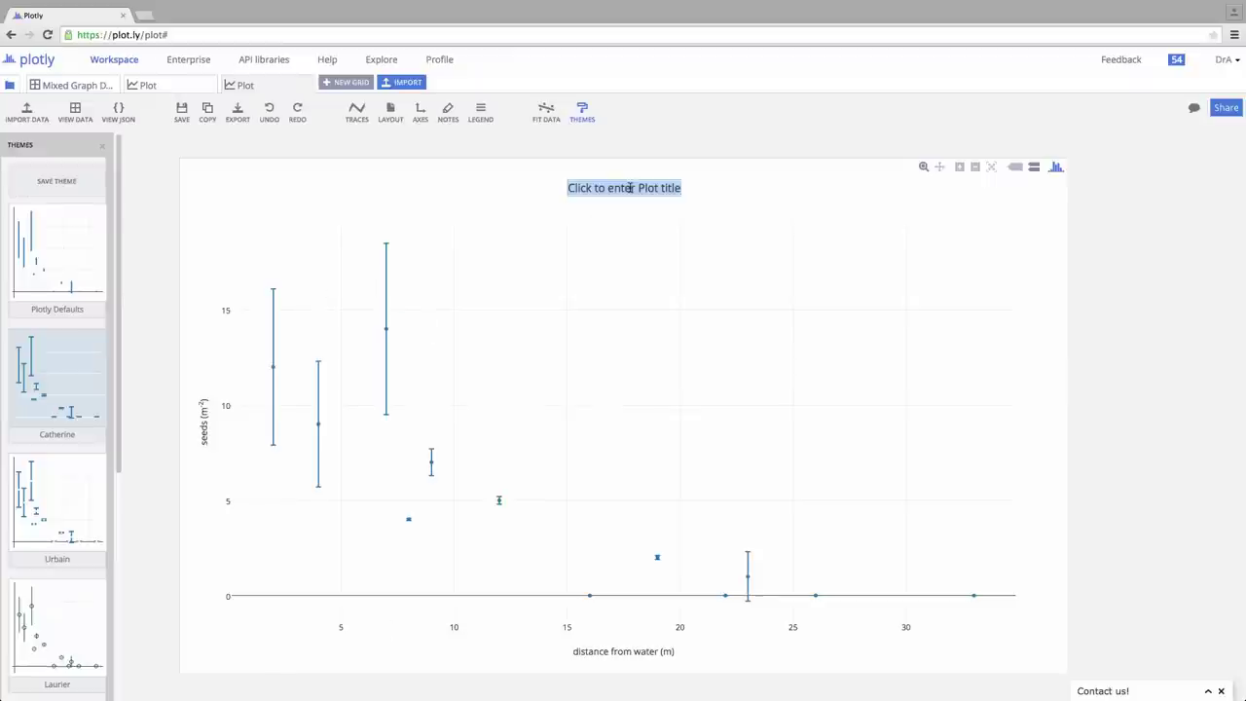
{"action": "type", "text": "seeds decline as we move from water source"}
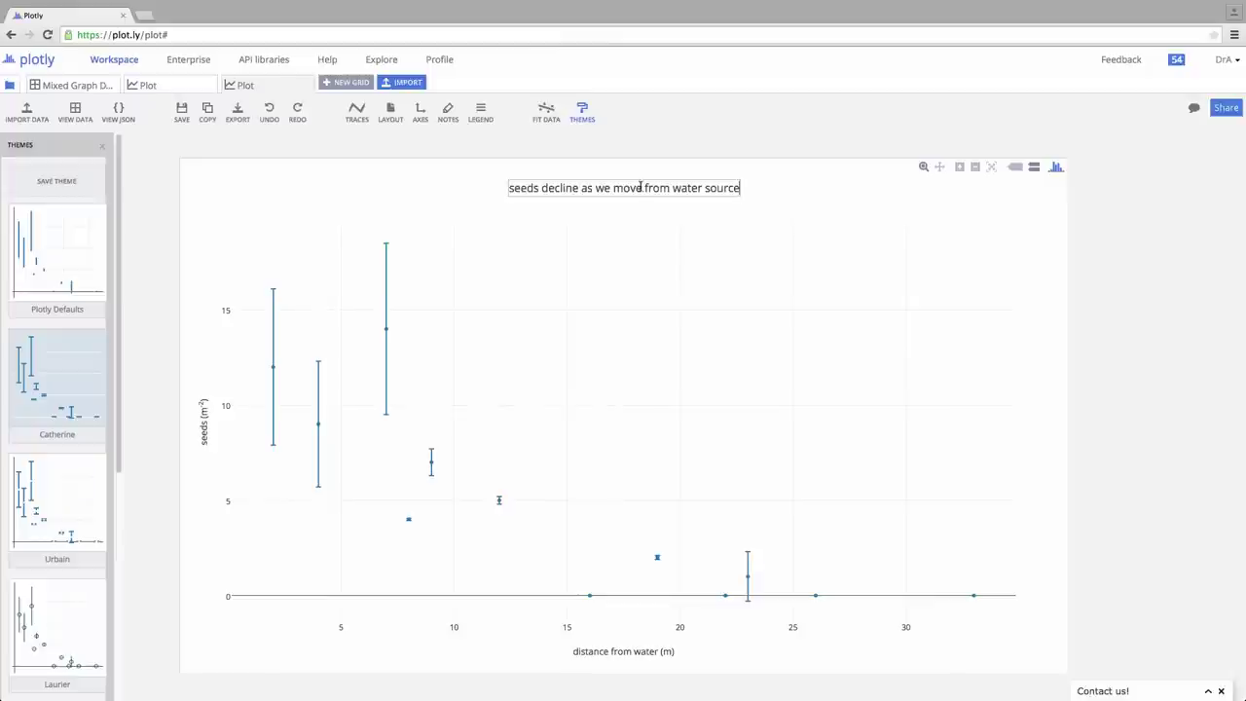
{"action": "left_click", "coordinate": [689, 215]}
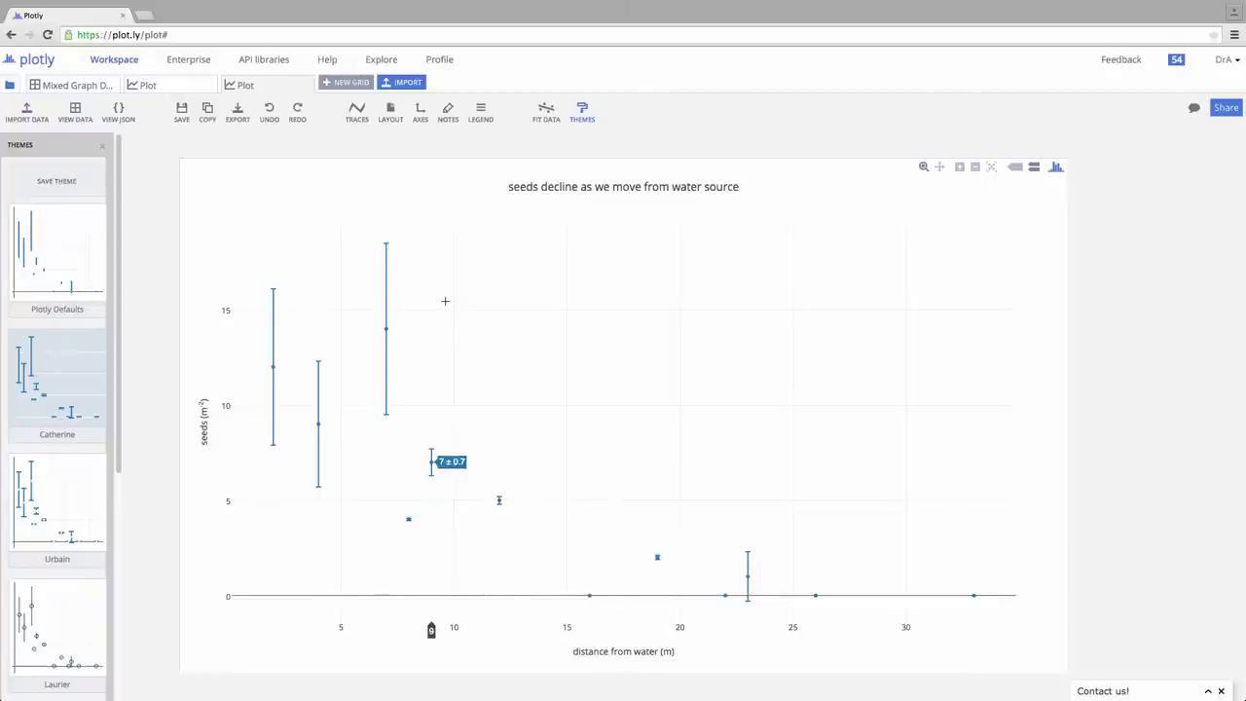
Set the seeds trace marker size to 12.
{"action": "left_click", "coordinate": [356, 117]}
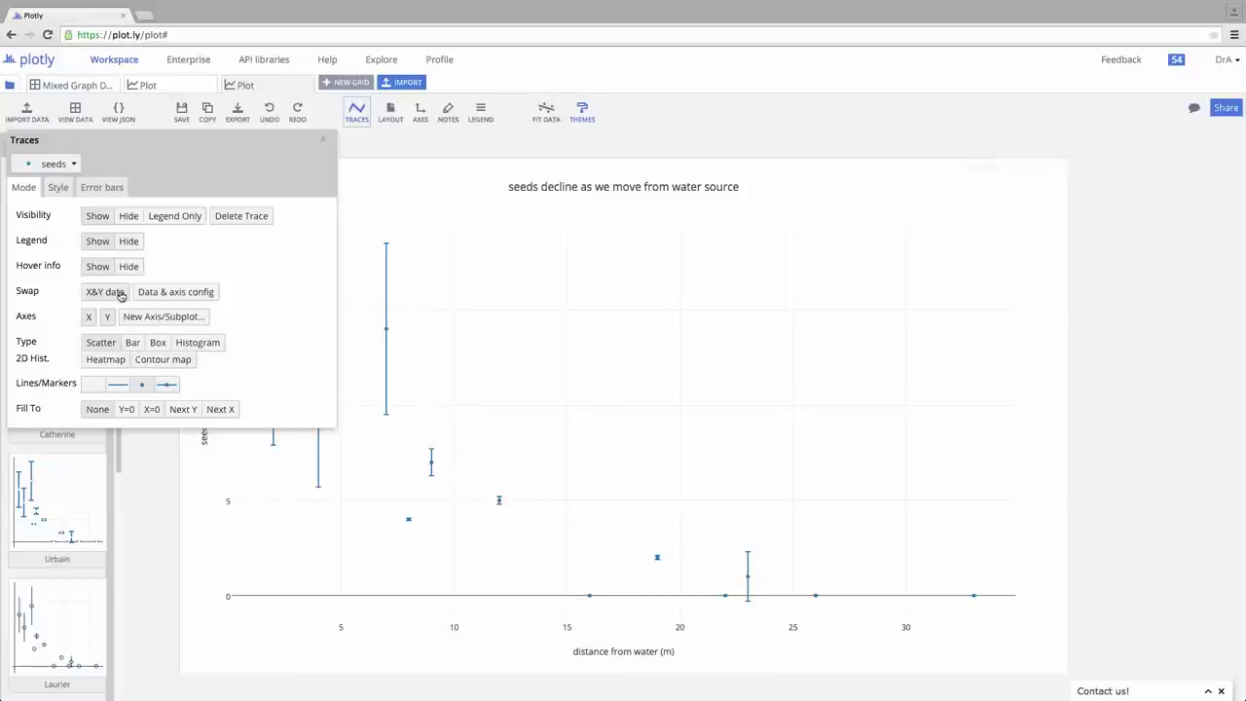
{"action": "left_click", "coordinate": [58, 190]}
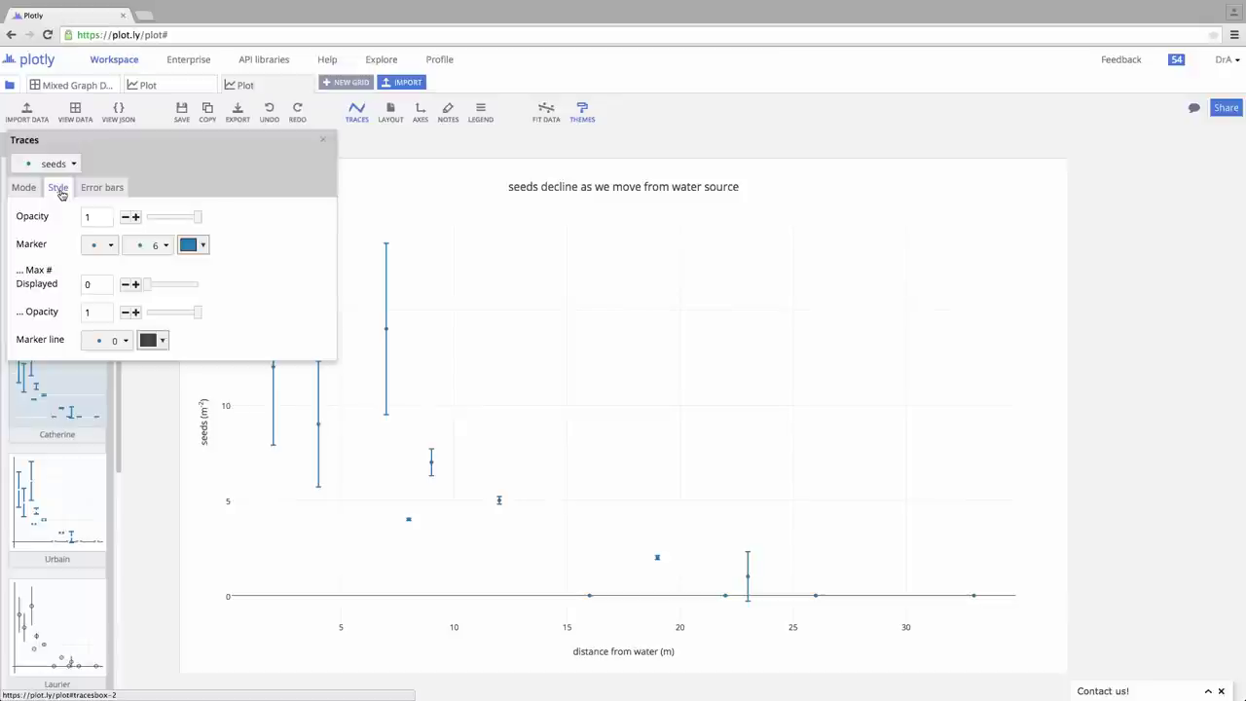
{"action": "left_click", "coordinate": [161, 245]}
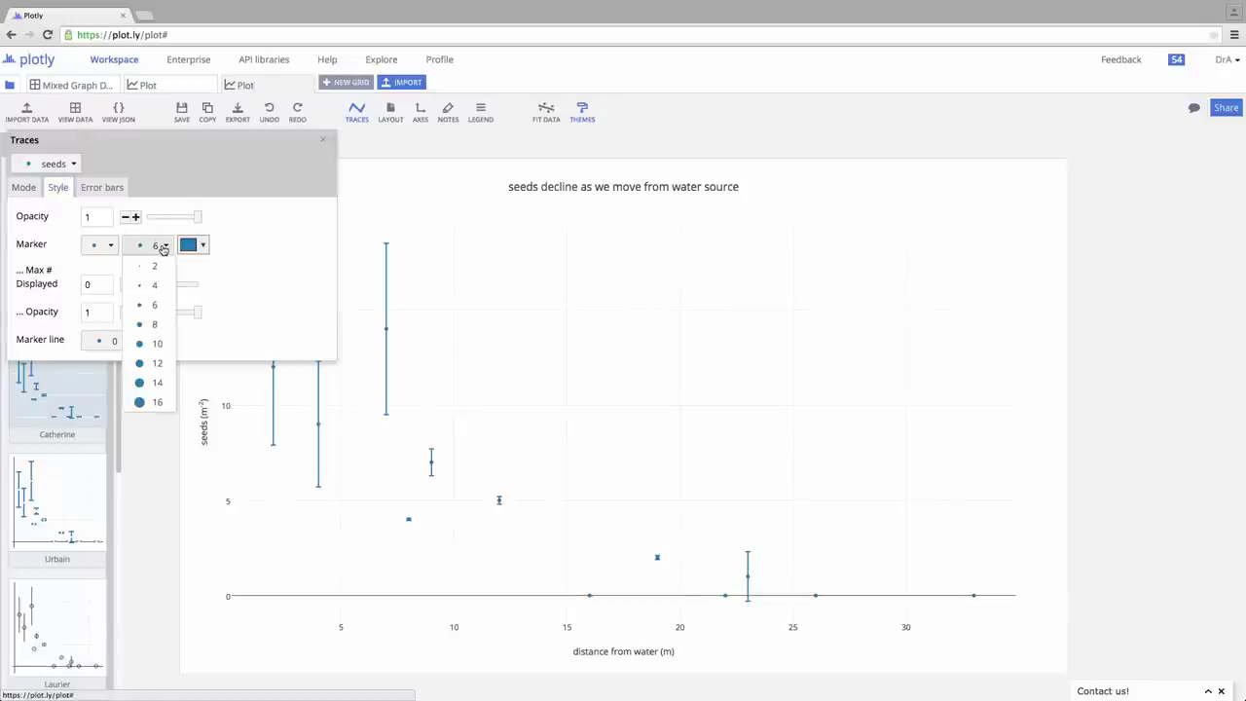
{"action": "left_click", "coordinate": [158, 363]}
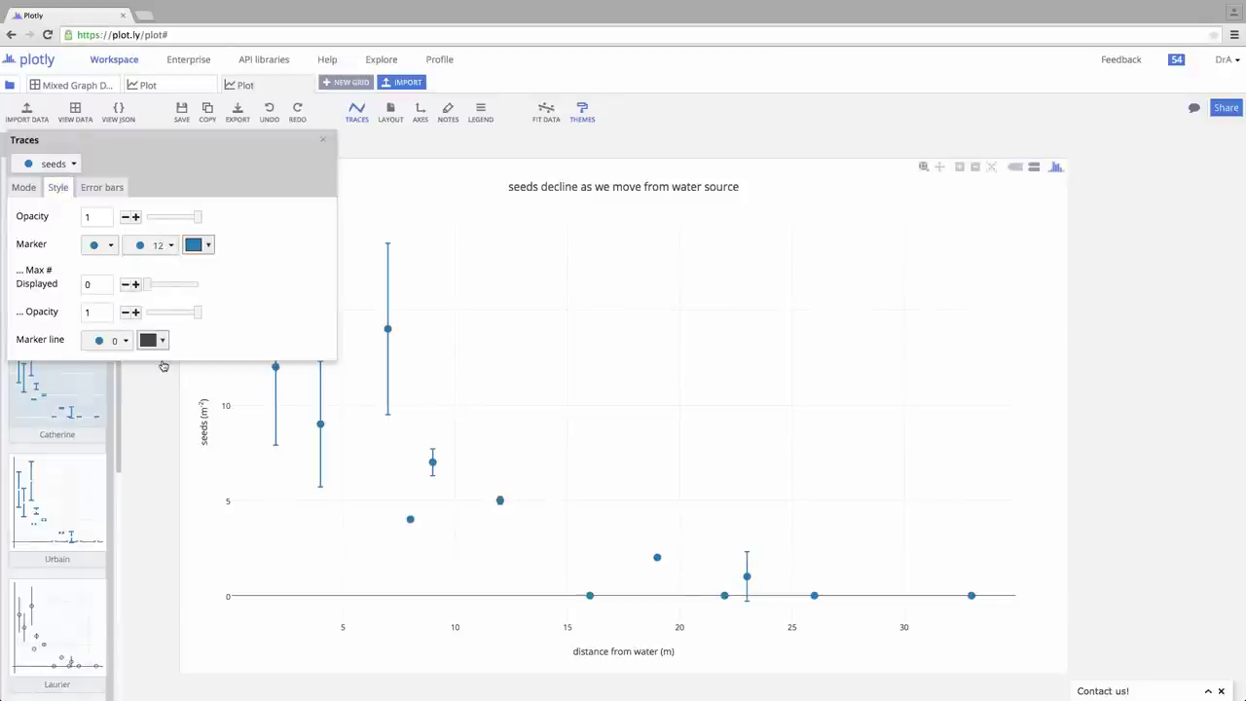
Style the seeds error bars purple with cap width 8 and line thickness 4.
{"action": "left_click", "coordinate": [101, 187]}
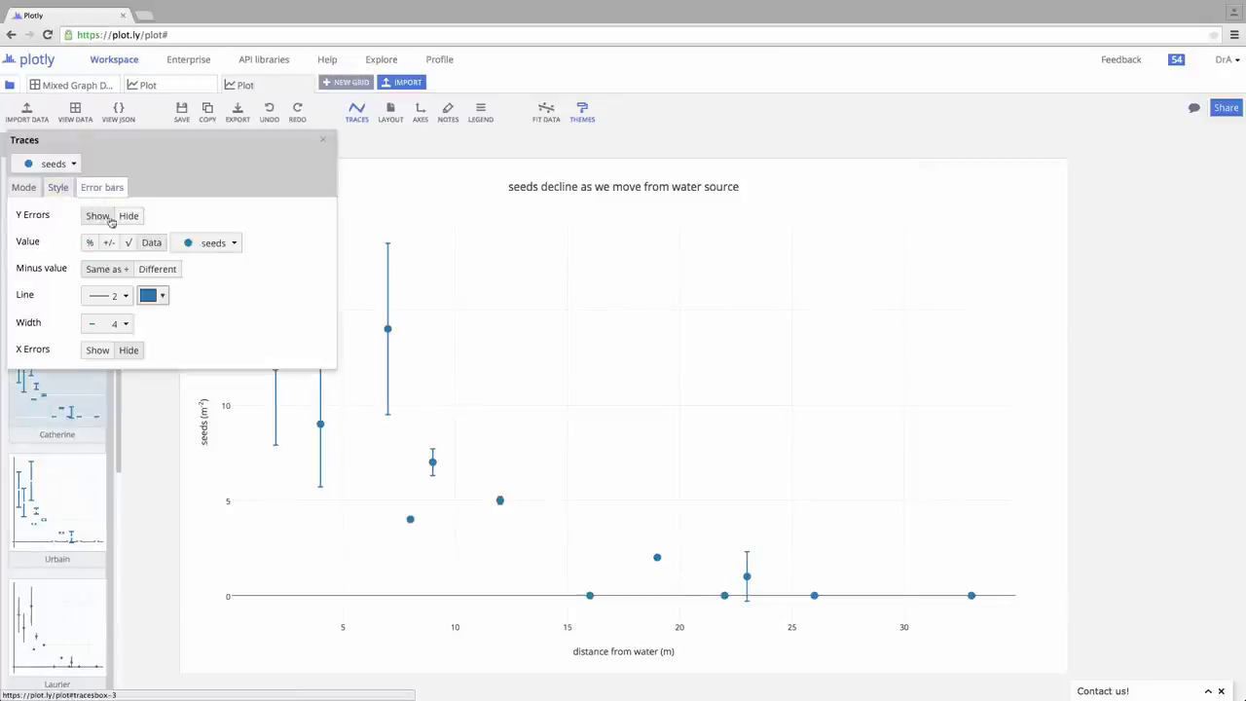
{"action": "left_click", "coordinate": [124, 322]}
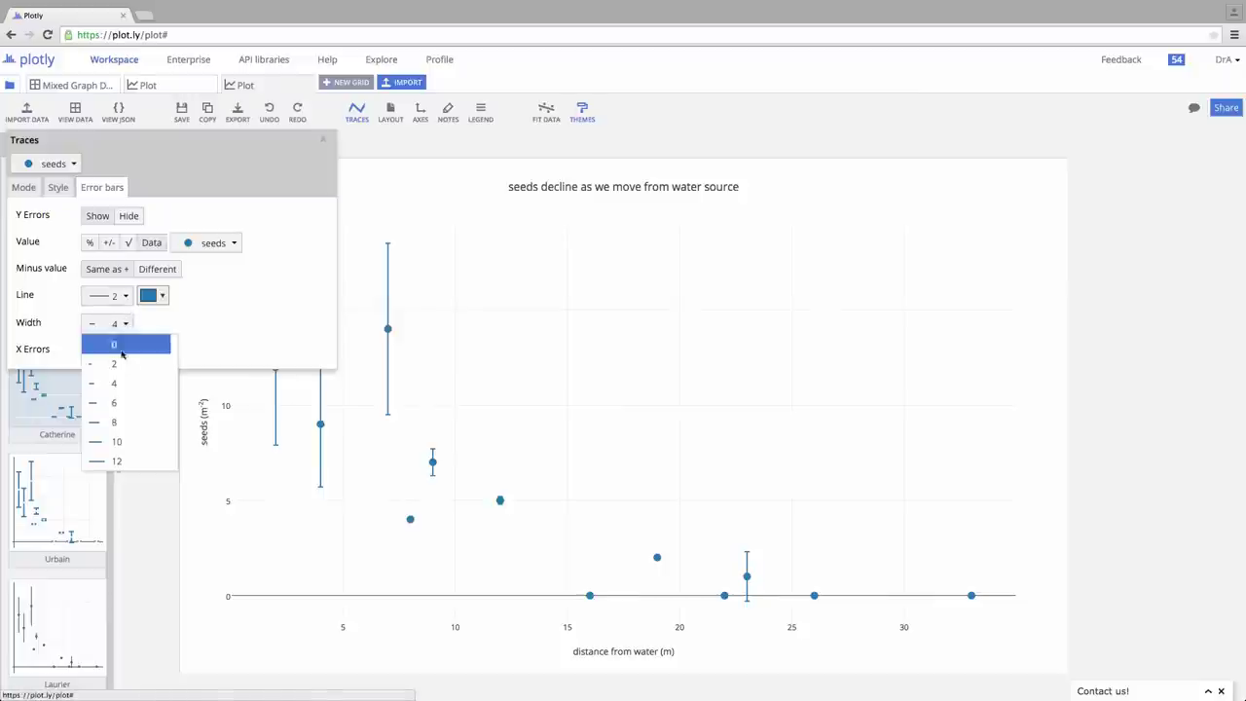
{"action": "left_click", "coordinate": [119, 419]}
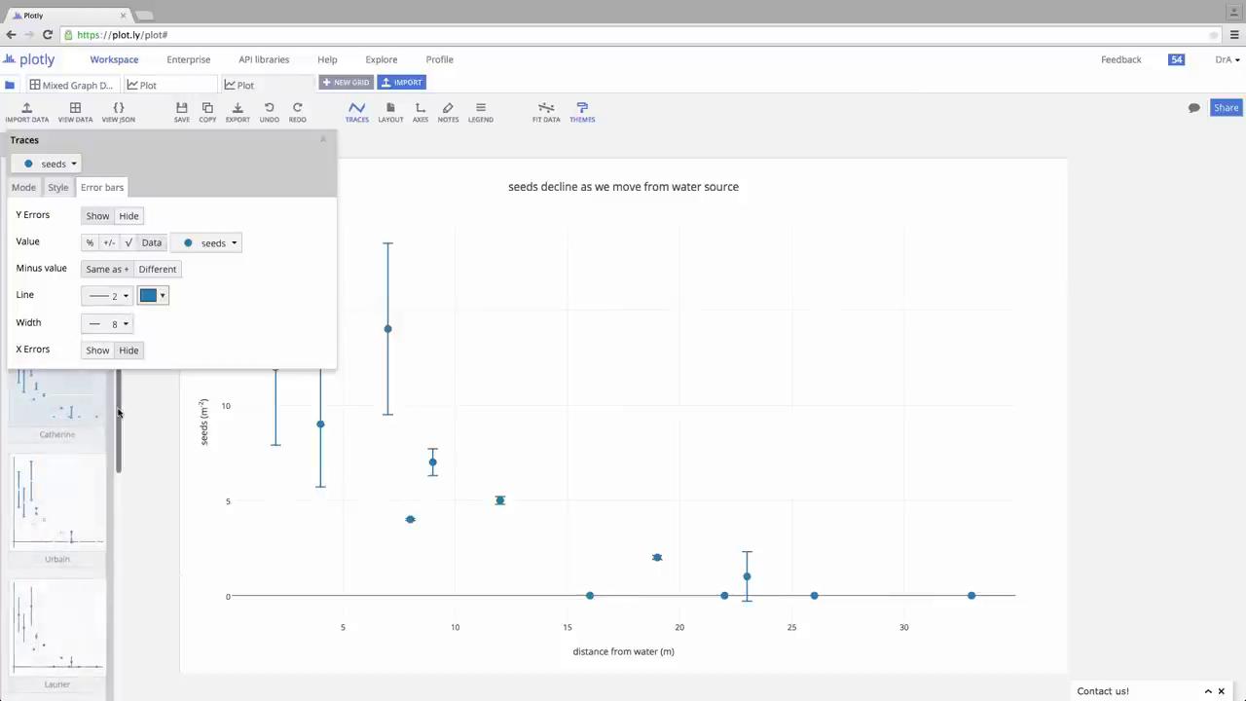
{"action": "left_click", "coordinate": [119, 299]}
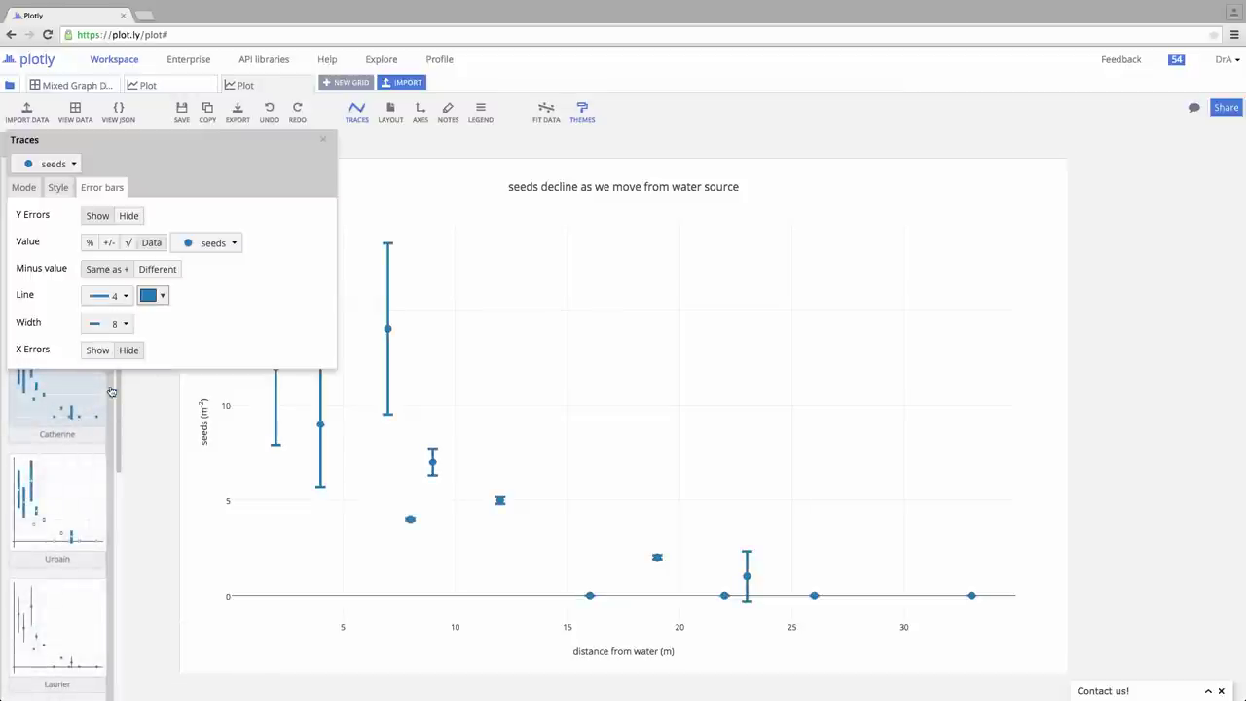
{"action": "left_click", "coordinate": [162, 297]}
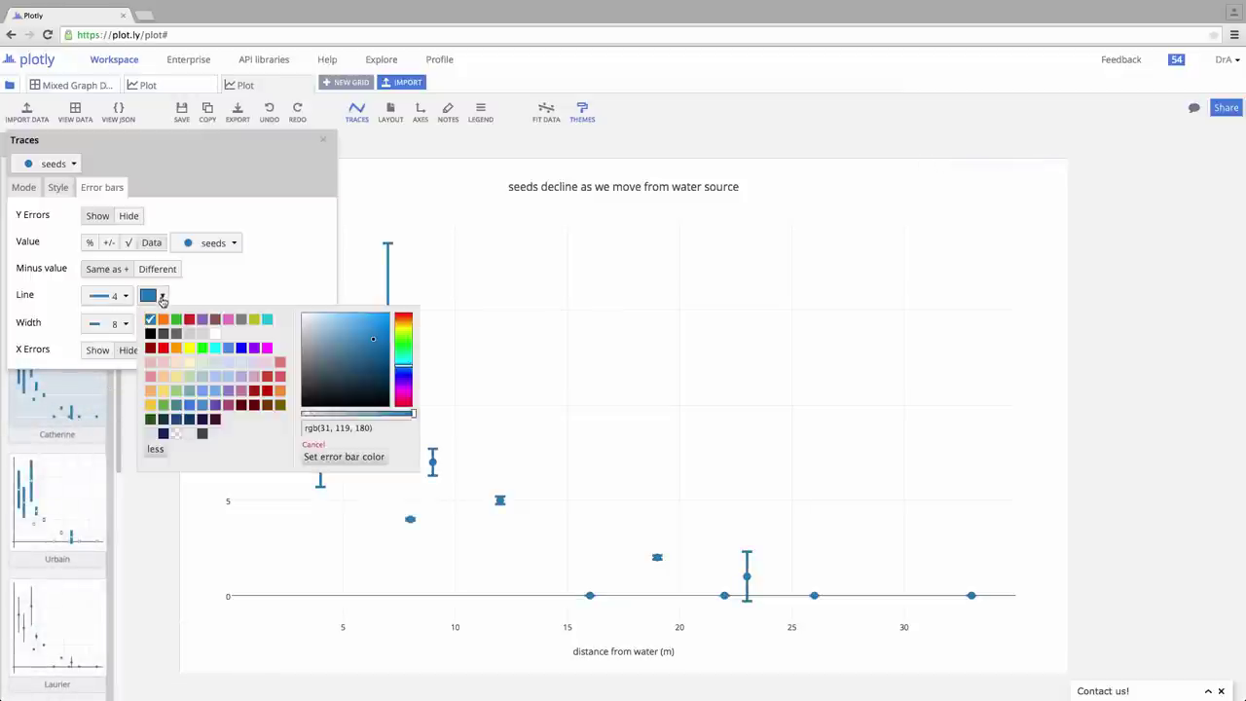
{"action": "left_click", "coordinate": [241, 350]}
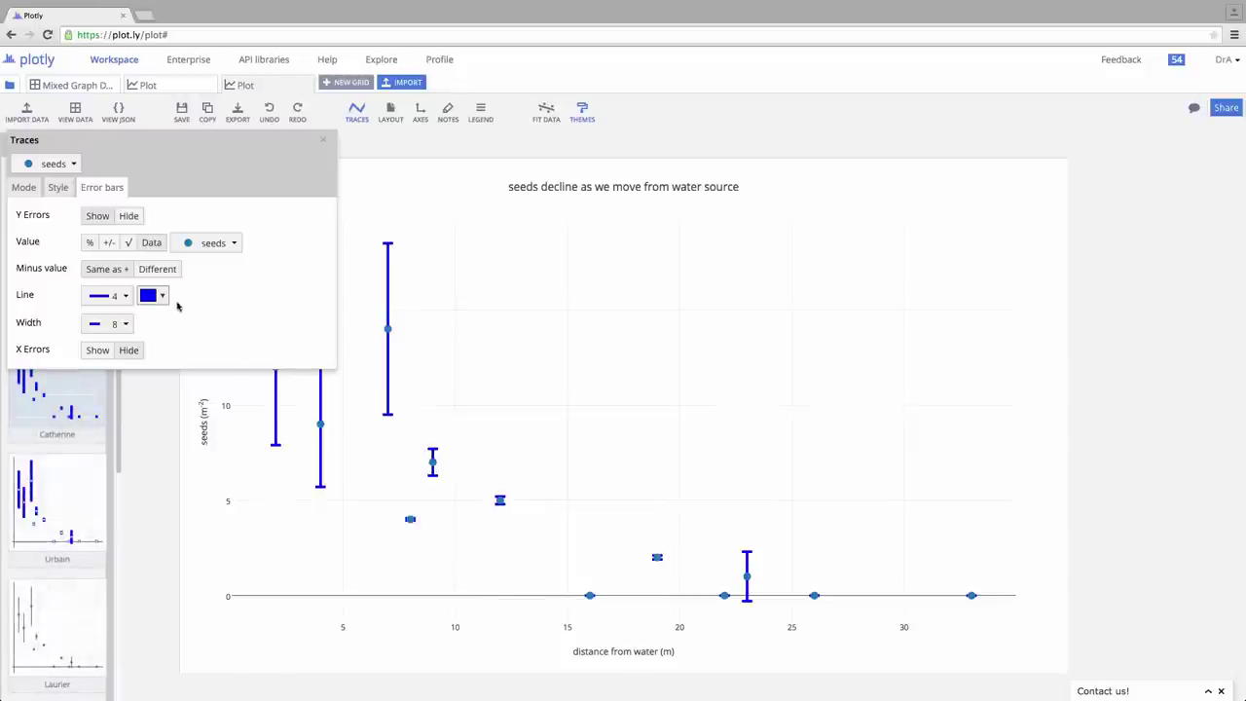
{"action": "left_click", "coordinate": [161, 297]}
{"action": "left_click", "coordinate": [199, 323]}
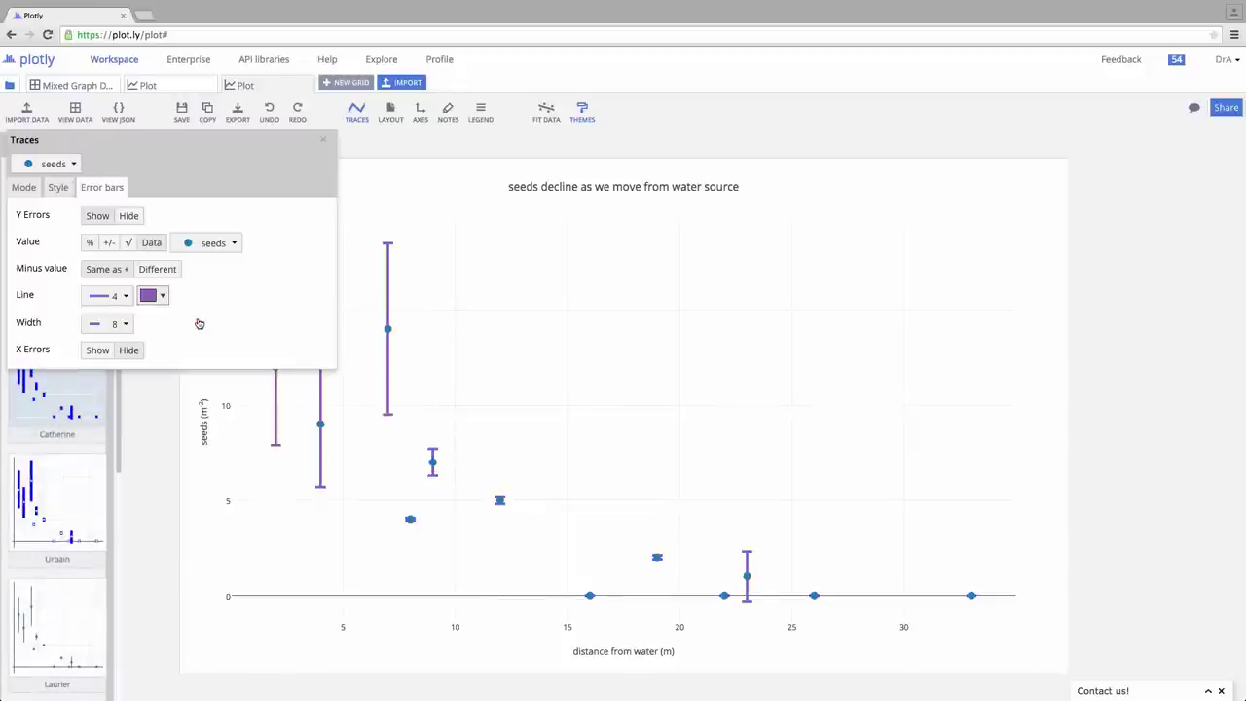
{"action": "left_click", "coordinate": [403, 167]}
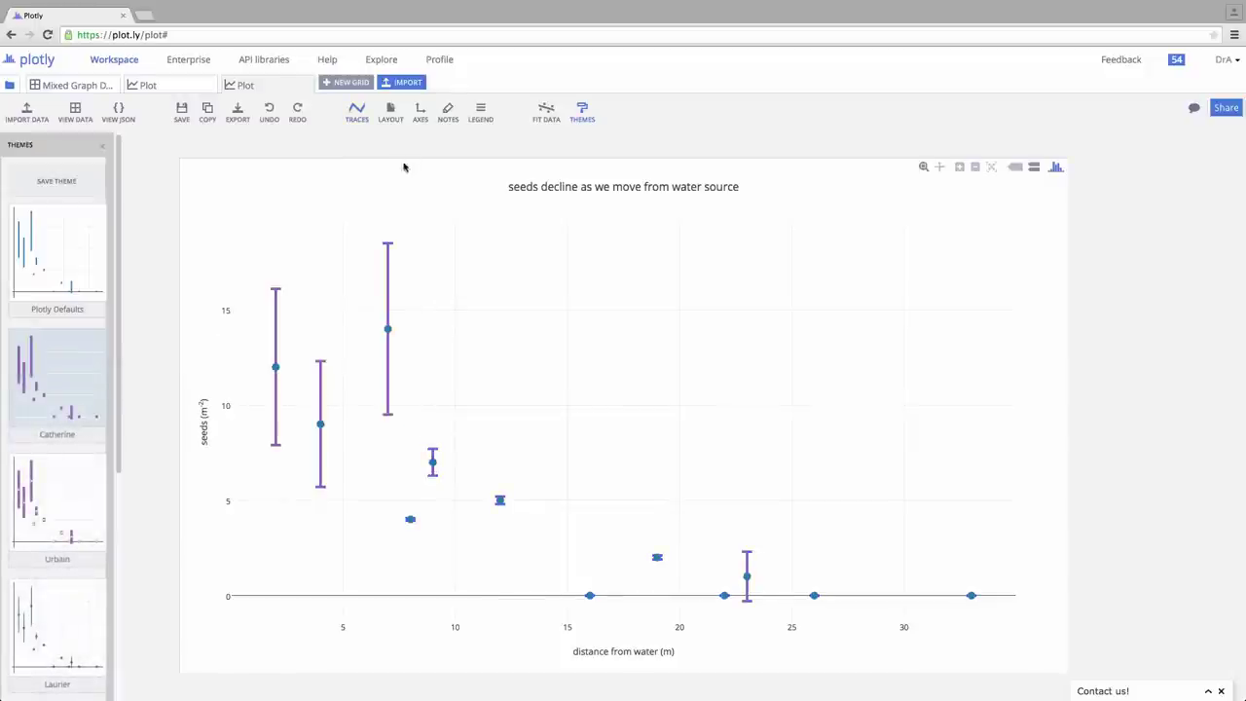
{"action": "left_click", "coordinate": [420, 112]}
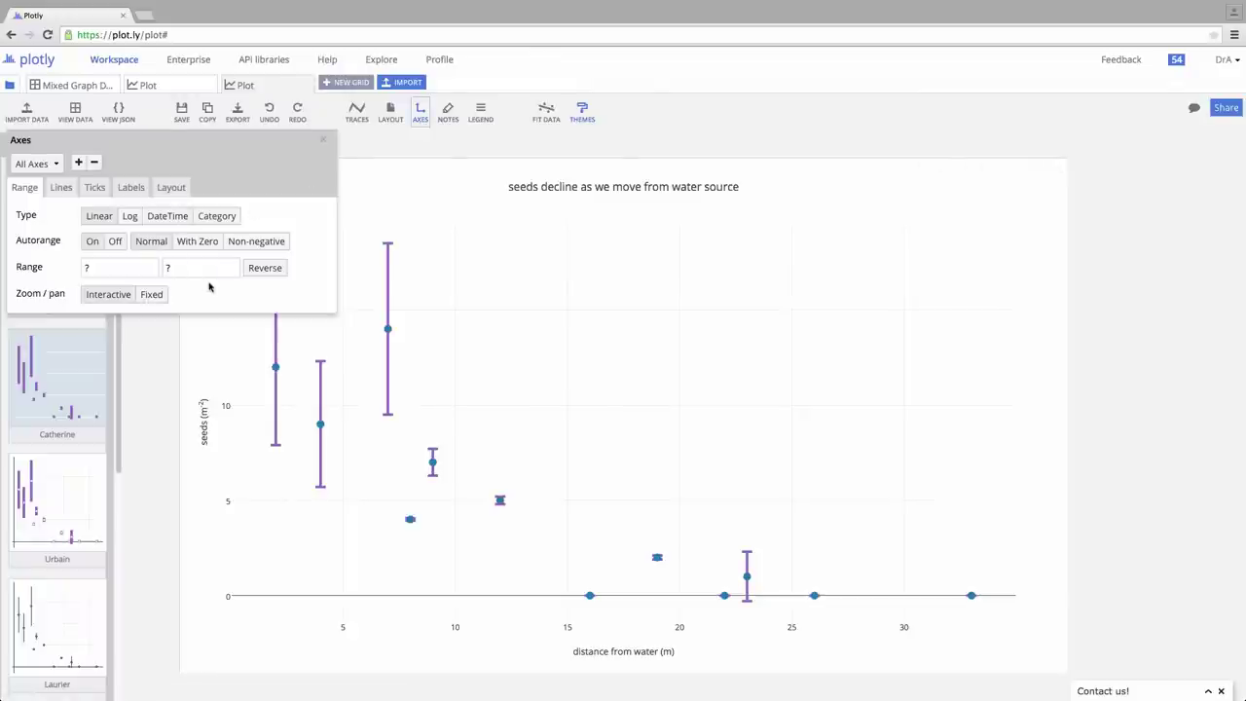
{"action": "left_click", "coordinate": [323, 141]}
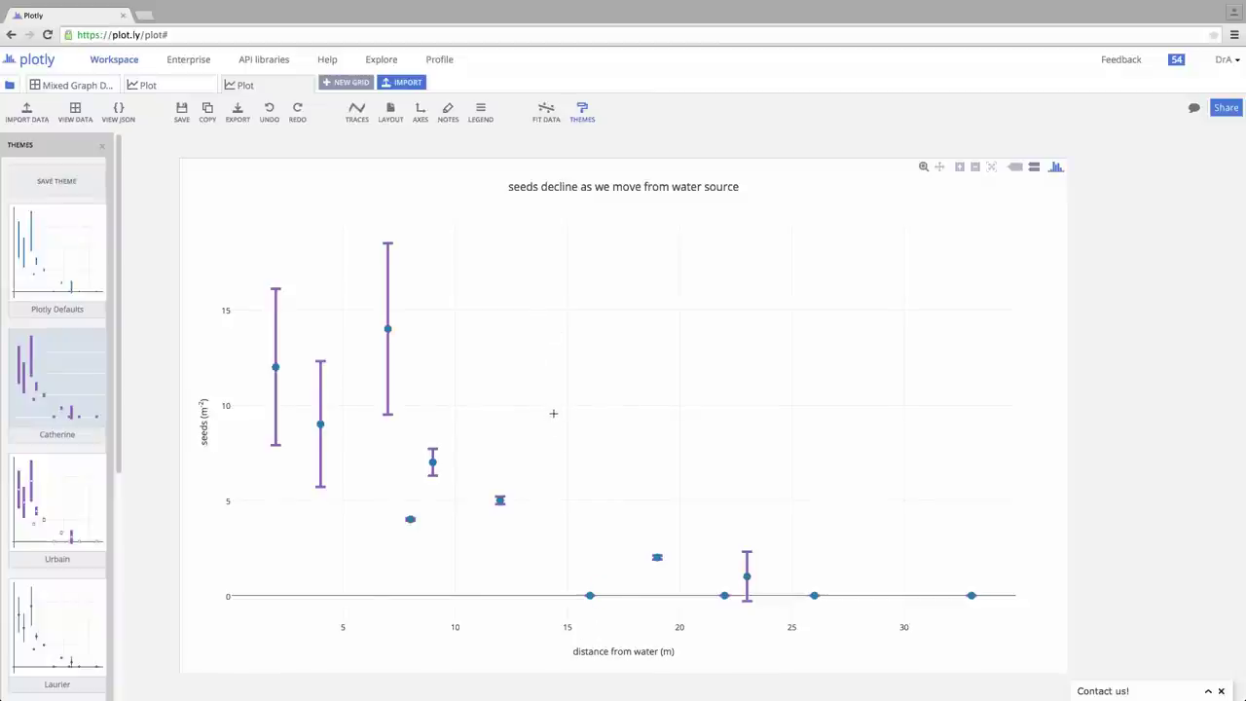
Add a note reading 'Springs Fire<br>burn limit' on two lines, without stray spaces.
{"action": "left_click", "coordinate": [447, 114]}
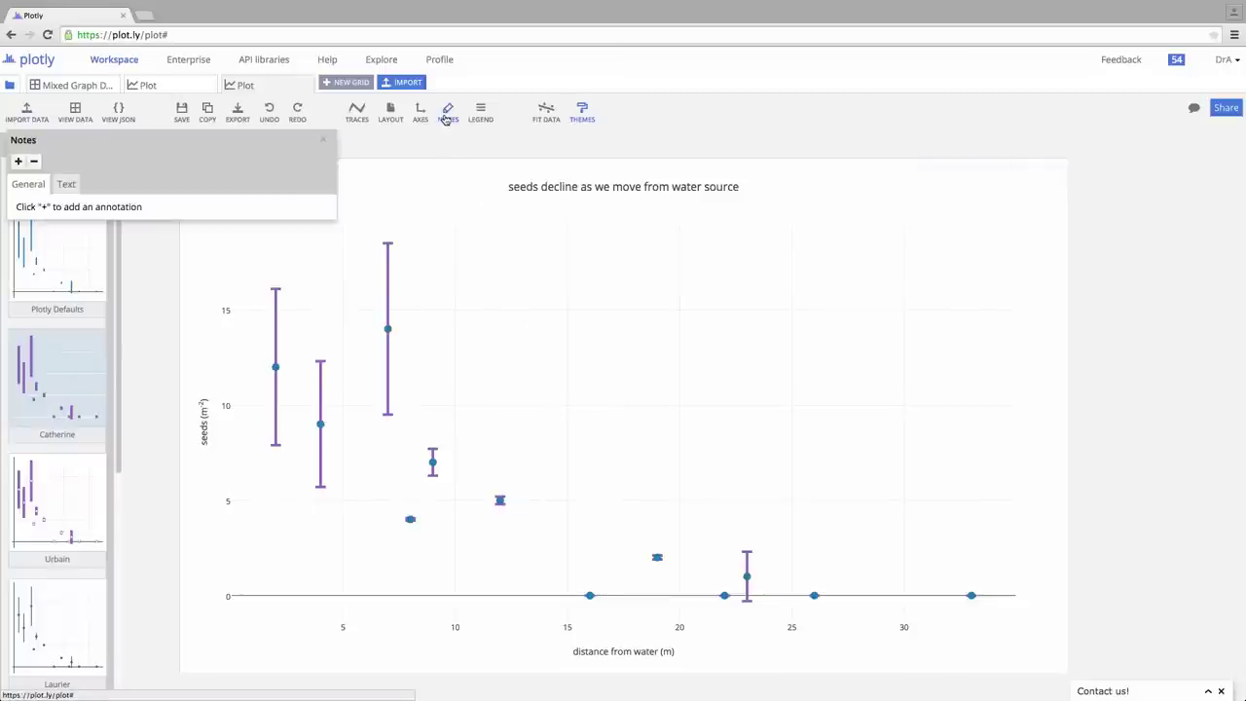
{"action": "left_click", "coordinate": [19, 161]}
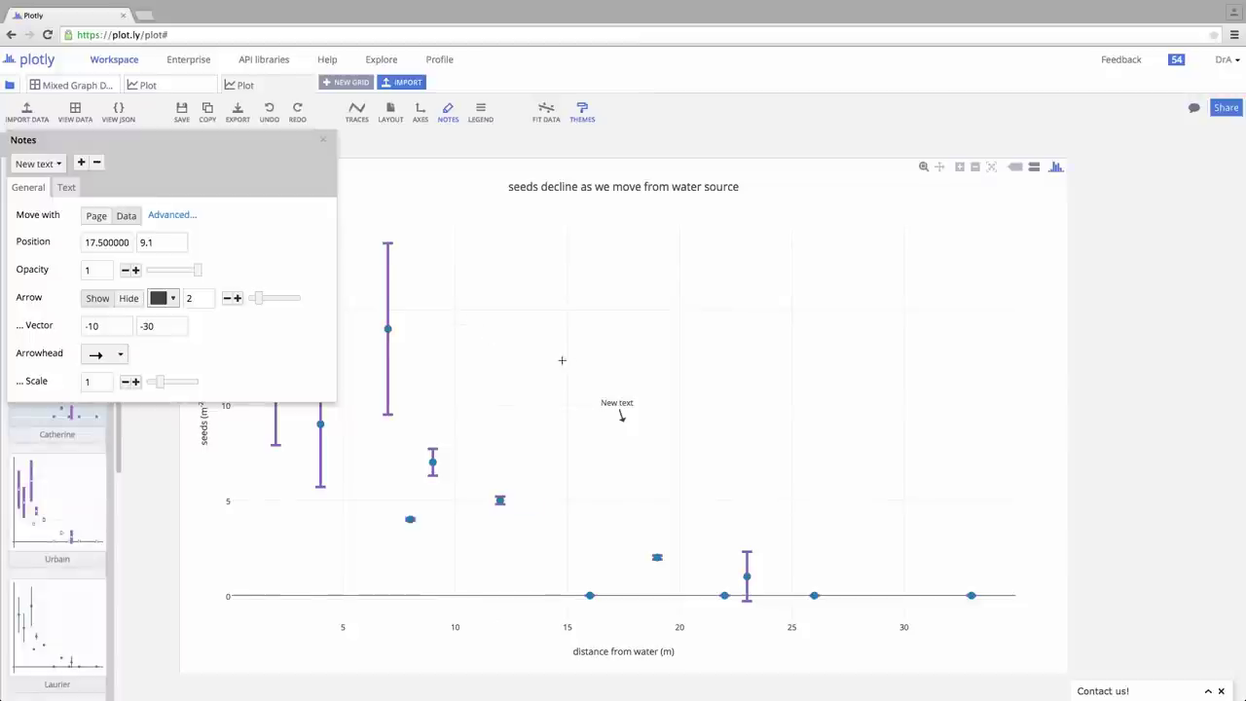
{"action": "left_click", "coordinate": [620, 404]}
{"action": "type", "text": "Springs Fire <br>"}
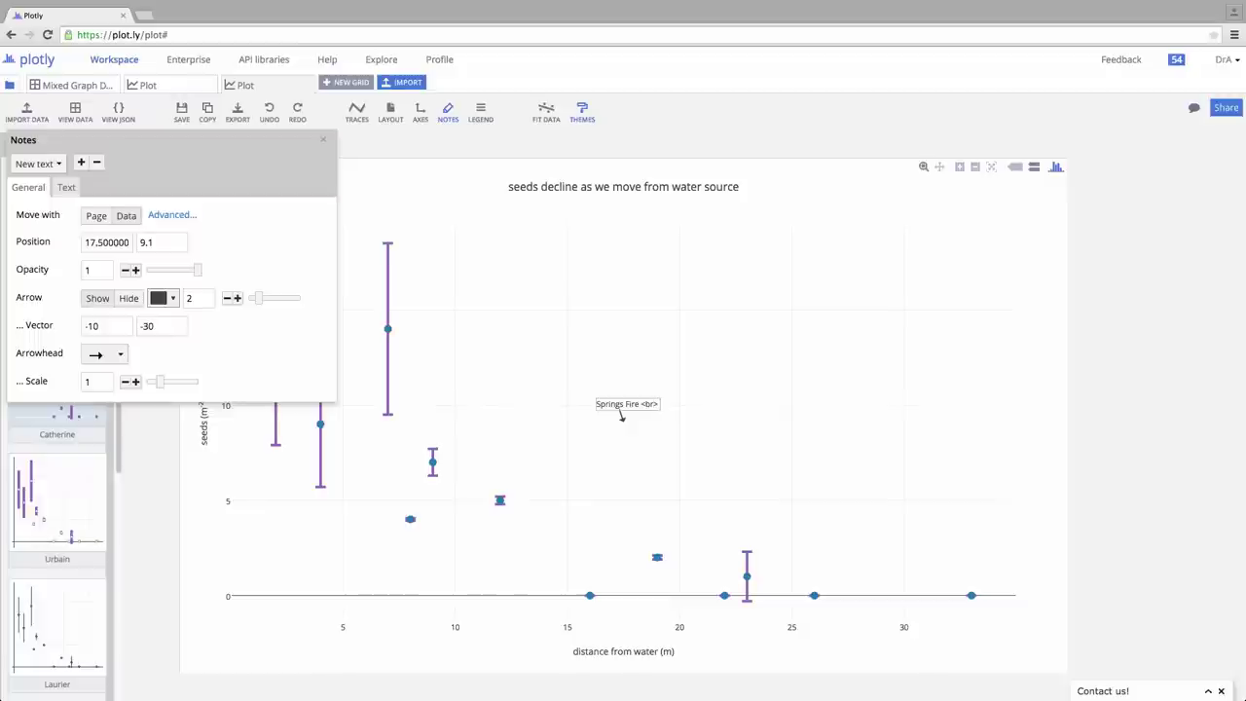
{"action": "type", "text": " burn limit"}
{"action": "left_click", "coordinate": [664, 426]}
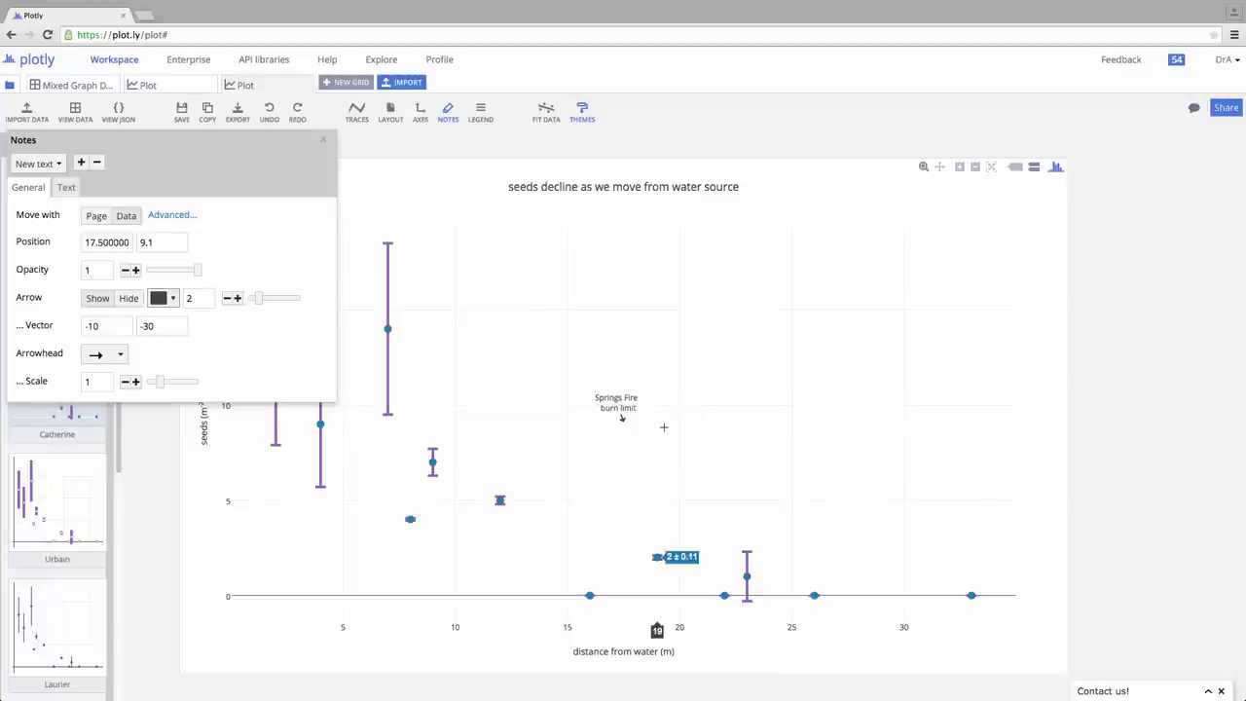
{"action": "left_click", "coordinate": [634, 402]}
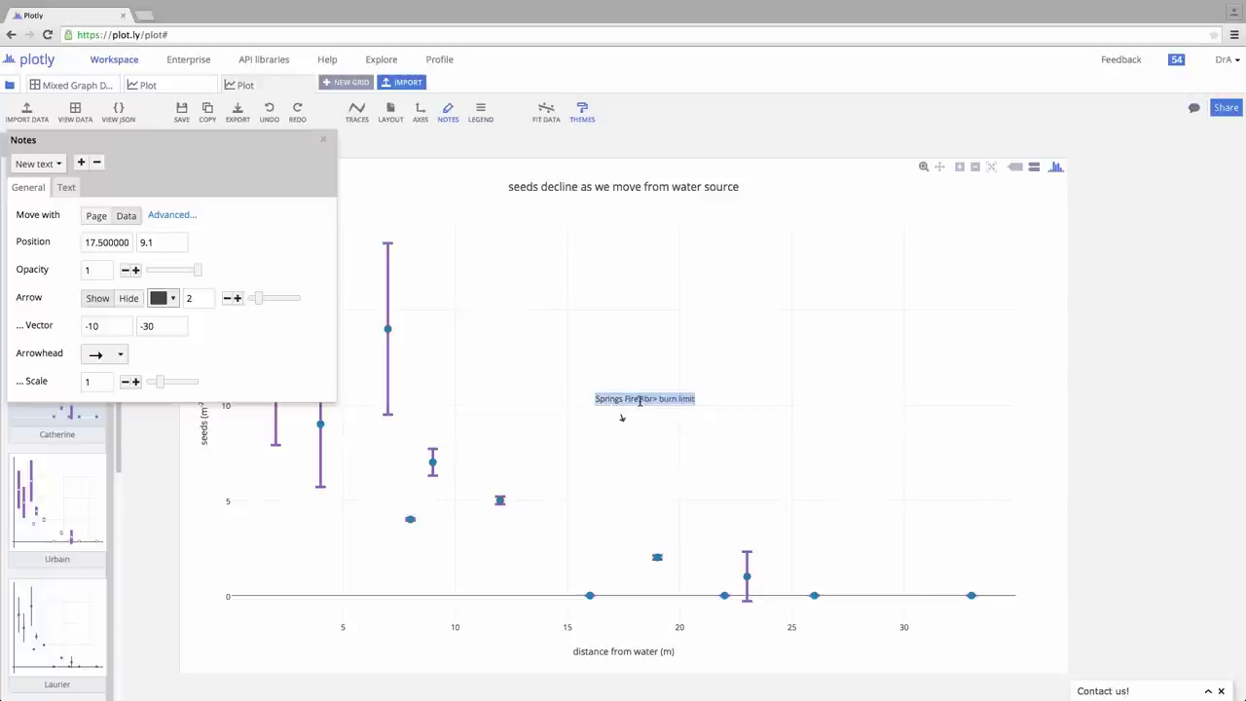
{"action": "left_click", "coordinate": [659, 399]}
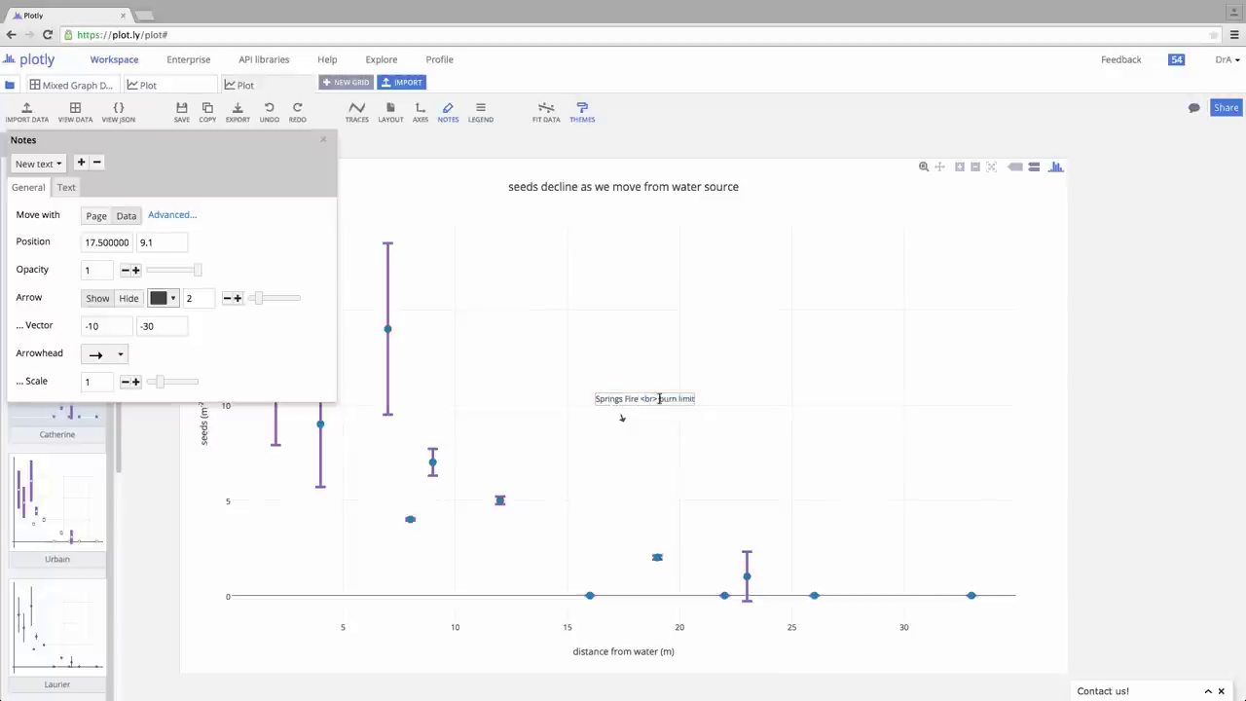
{"action": "key", "text": "BackSpace"}
{"action": "key", "text": "Left"}
{"action": "key", "text": "Left"}
{"action": "key", "text": "BackSpace"}
{"action": "left_click", "coordinate": [681, 440]}
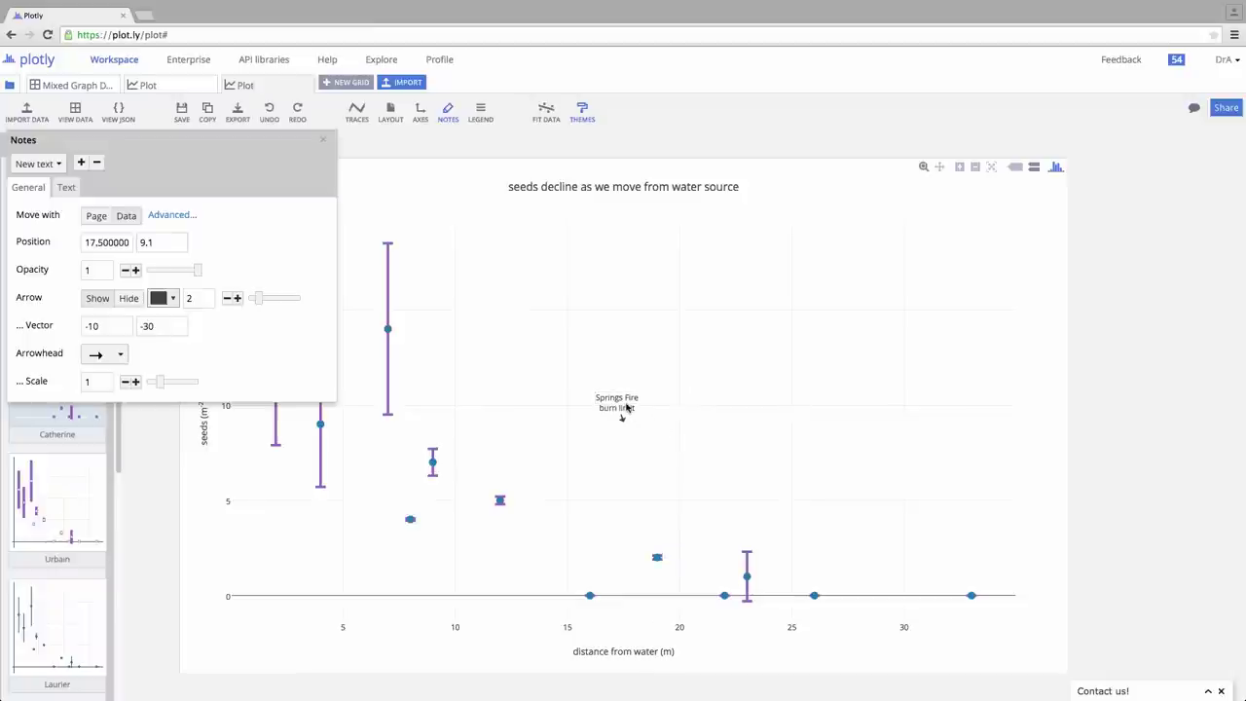
Hide the note's arrow and place it just above the x-axis near 14 m.
{"action": "mouse_move", "coordinate": [623, 410]}
{"action": "left_mouse_down"}
{"action": "mouse_move", "coordinate": [553, 410]}
{"action": "mouse_move", "coordinate": [609, 432]}
{"action": "mouse_move", "coordinate": [584, 460]}
{"action": "mouse_move", "coordinate": [548, 595]}
{"action": "mouse_move", "coordinate": [635, 454]}
{"action": "left_mouse_up"}
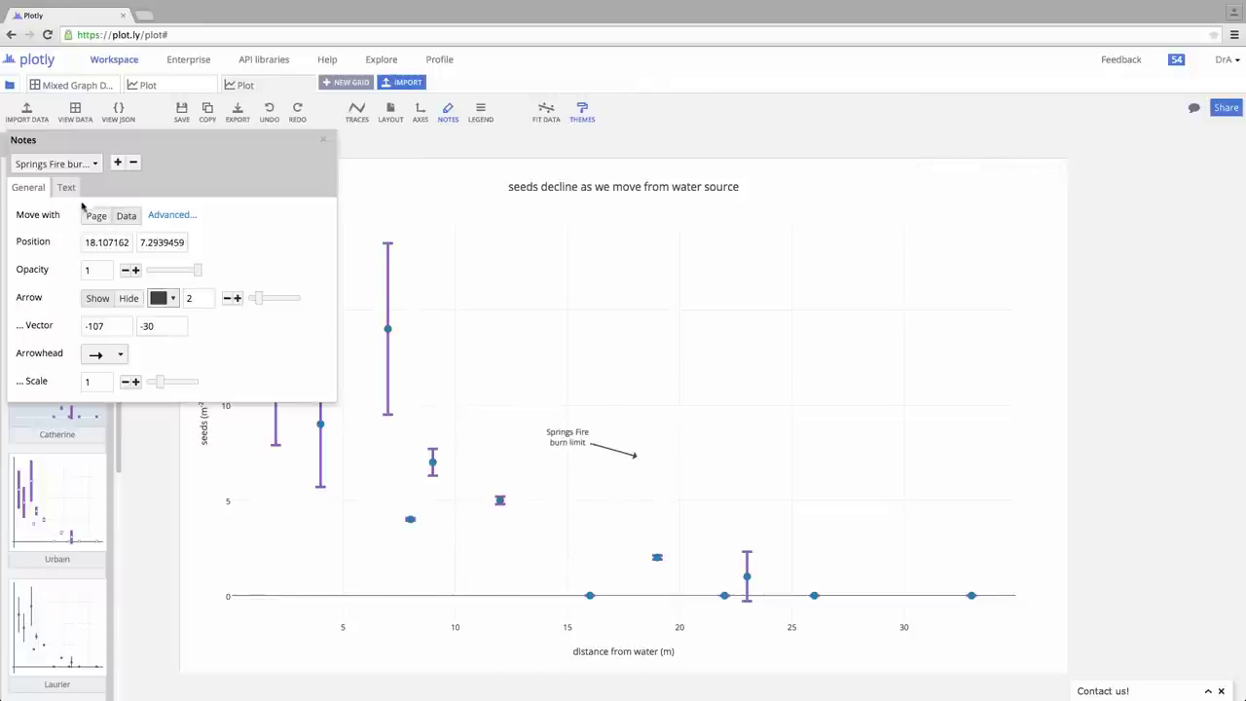
{"action": "left_click", "coordinate": [128, 298]}
{"action": "mouse_move", "coordinate": [630, 460]}
{"action": "left_mouse_down"}
{"action": "mouse_move", "coordinate": [603, 455]}
{"action": "mouse_move", "coordinate": [552, 531]}
{"action": "mouse_move", "coordinate": [542, 585]}
{"action": "left_mouse_up"}
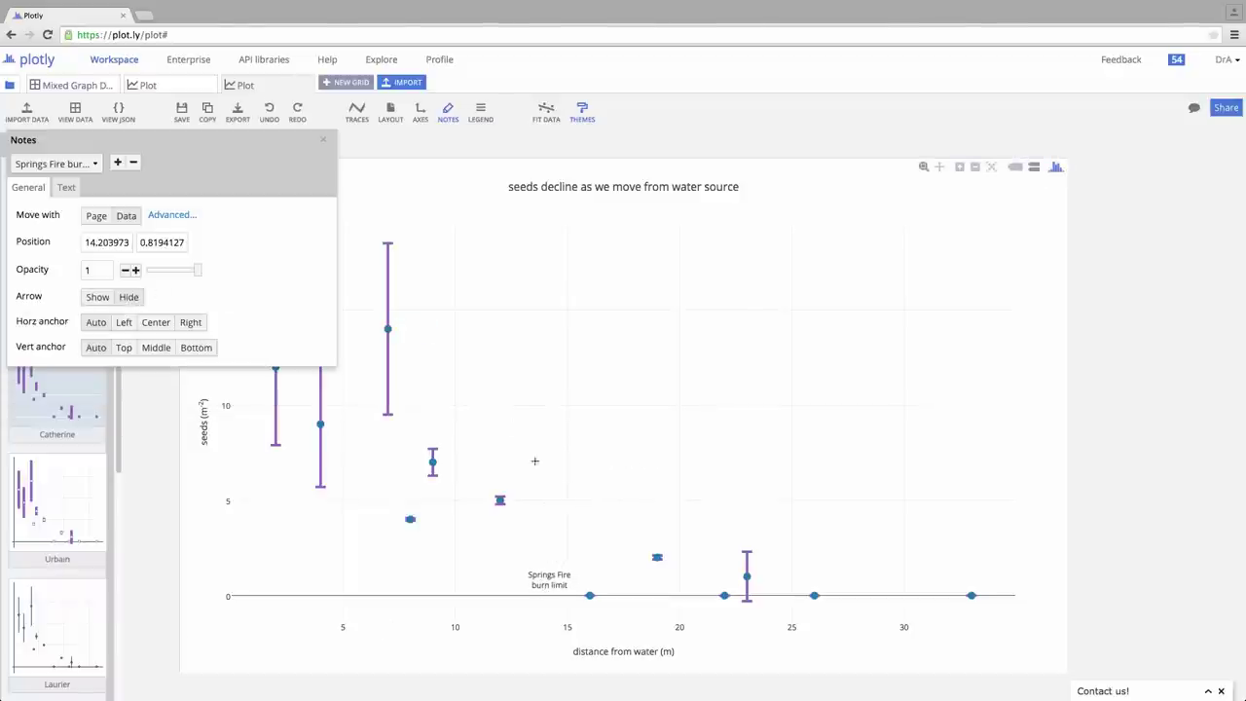
{"action": "left_click", "coordinate": [466, 208]}
{"action": "left_click", "coordinate": [479, 119]}
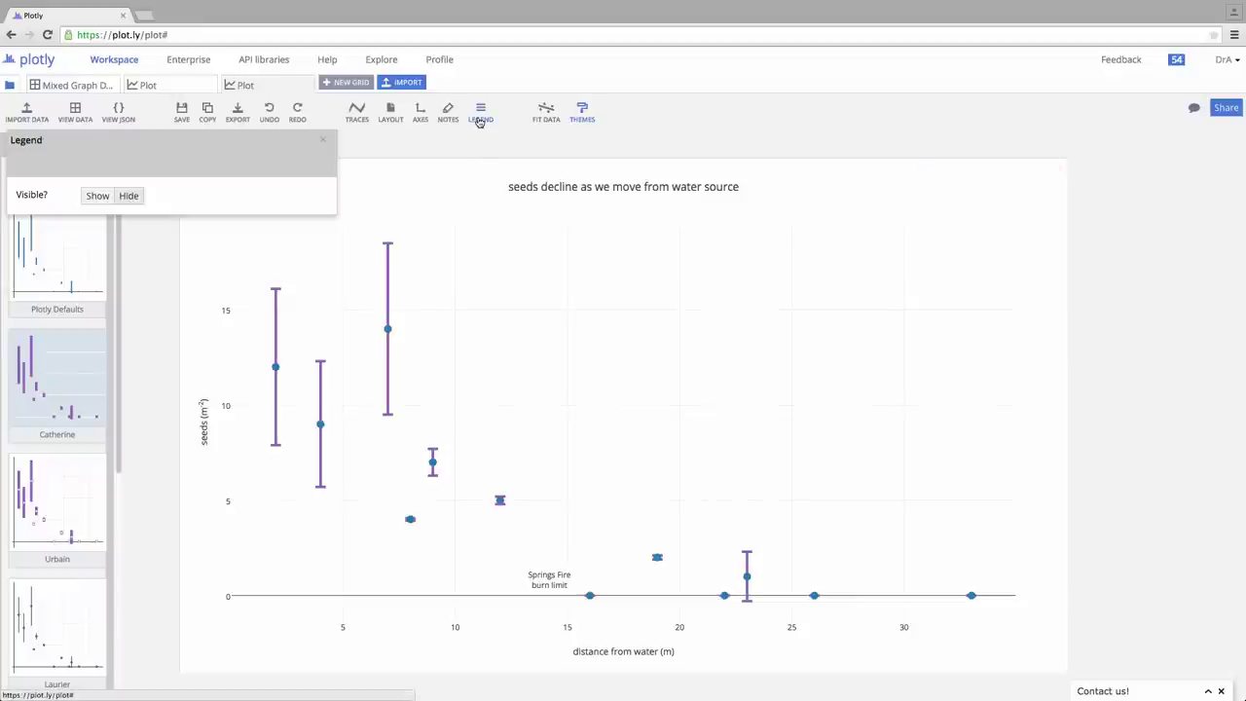
{"action": "left_click", "coordinate": [100, 195]}
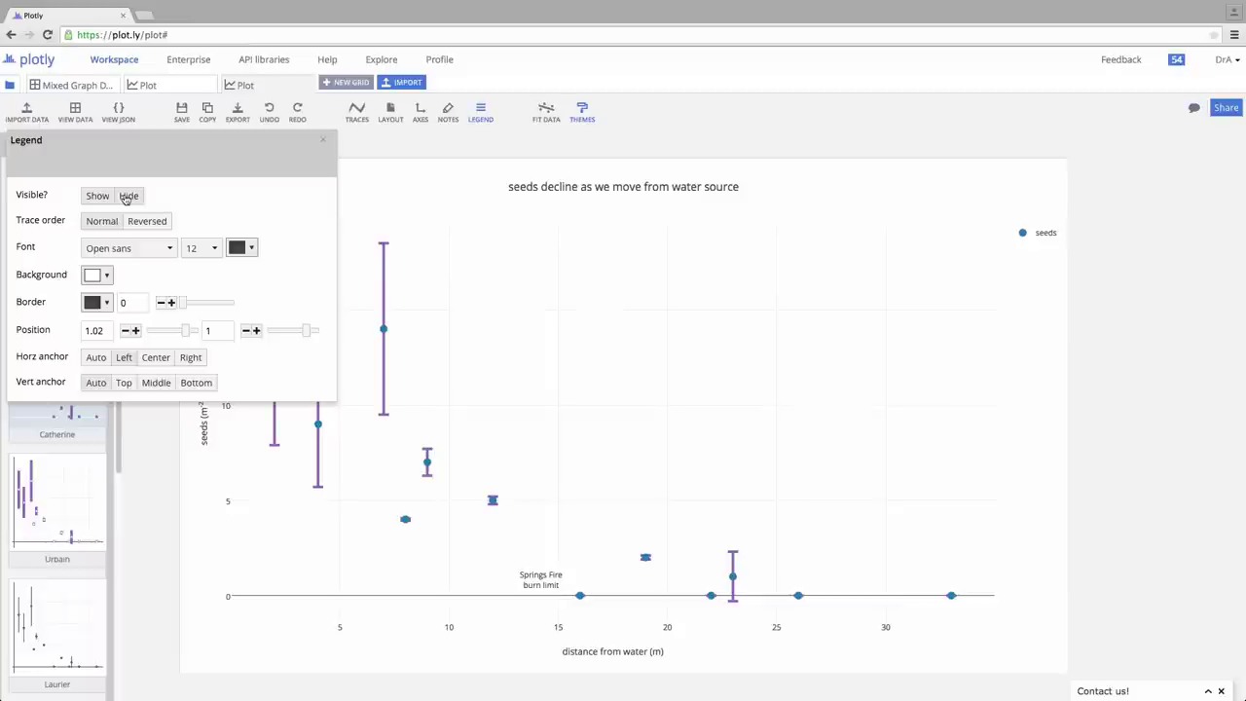
{"action": "left_click", "coordinate": [126, 199]}
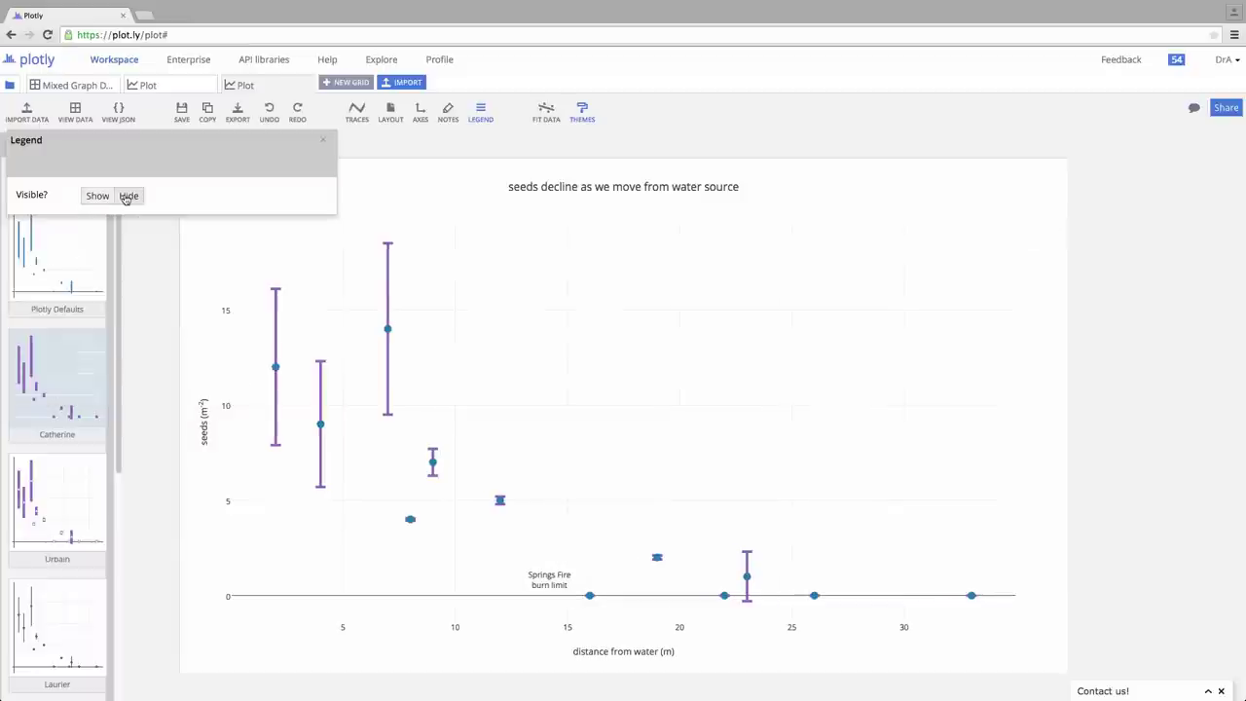
{"action": "left_click", "coordinate": [324, 143]}
Switch the chart title font from Open Sans to Arial in the Layout settings.
{"action": "left_click", "coordinate": [390, 116]}
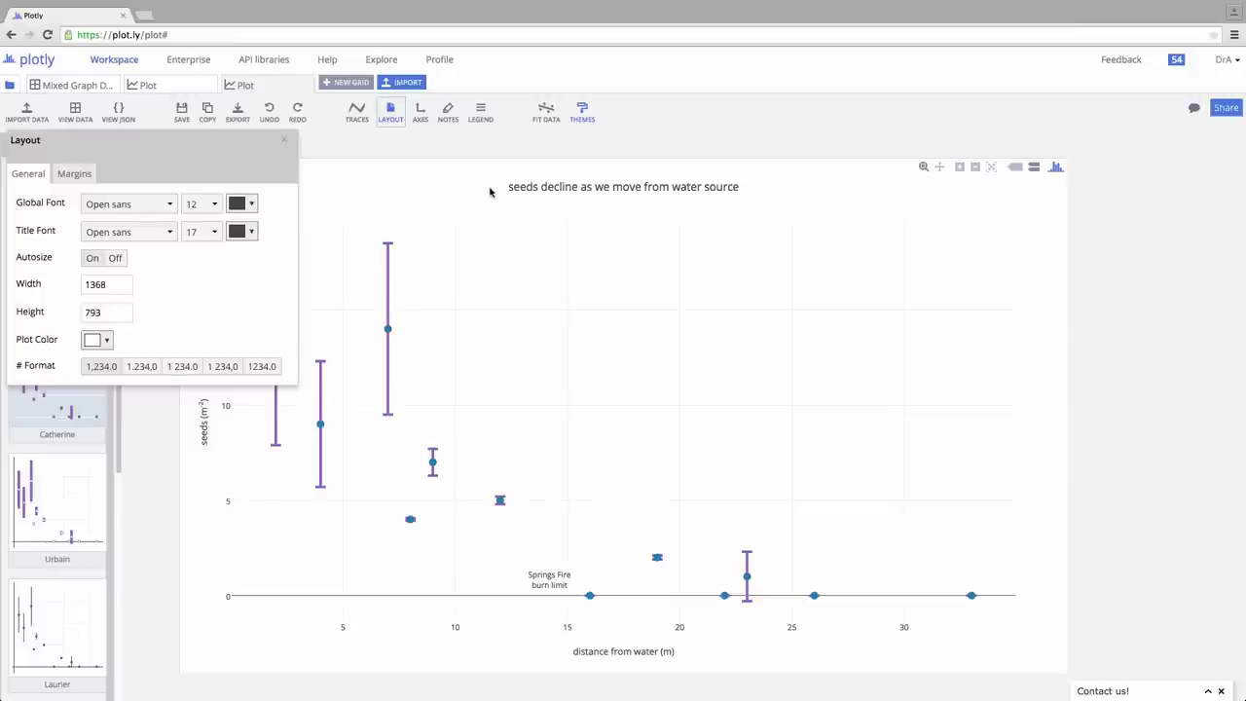
{"action": "left_click", "coordinate": [168, 235]}
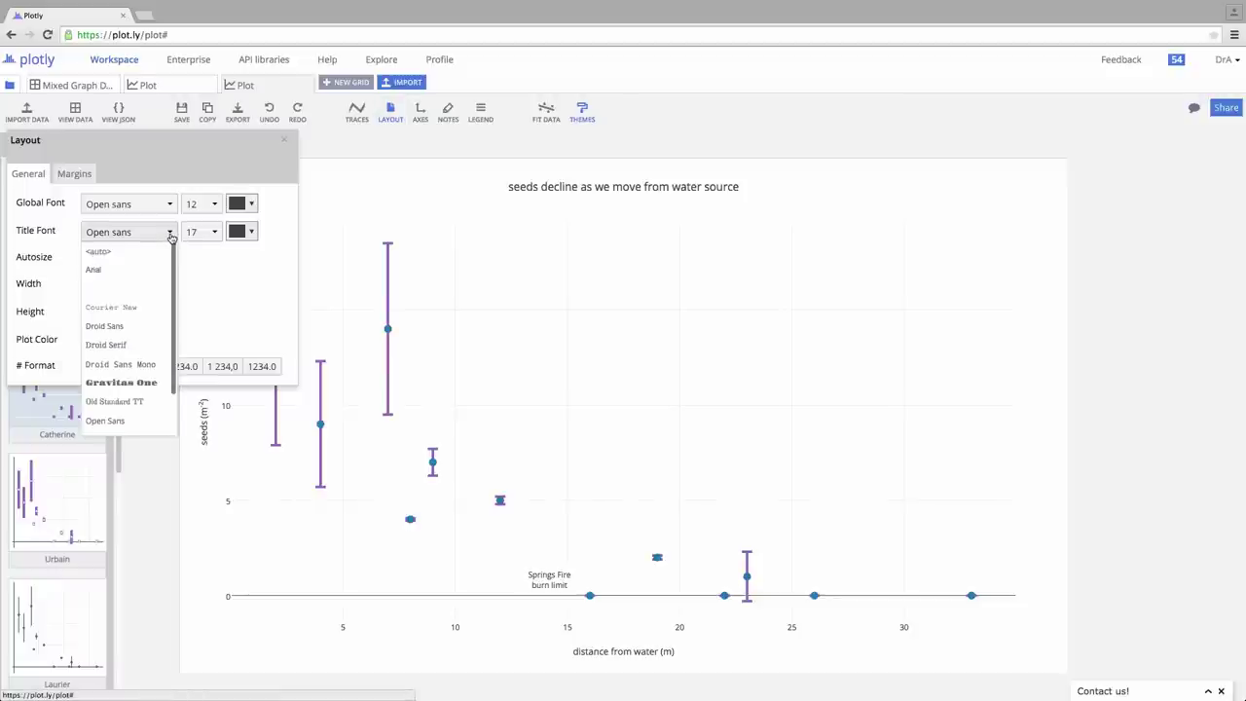
{"action": "left_click", "coordinate": [147, 268]}
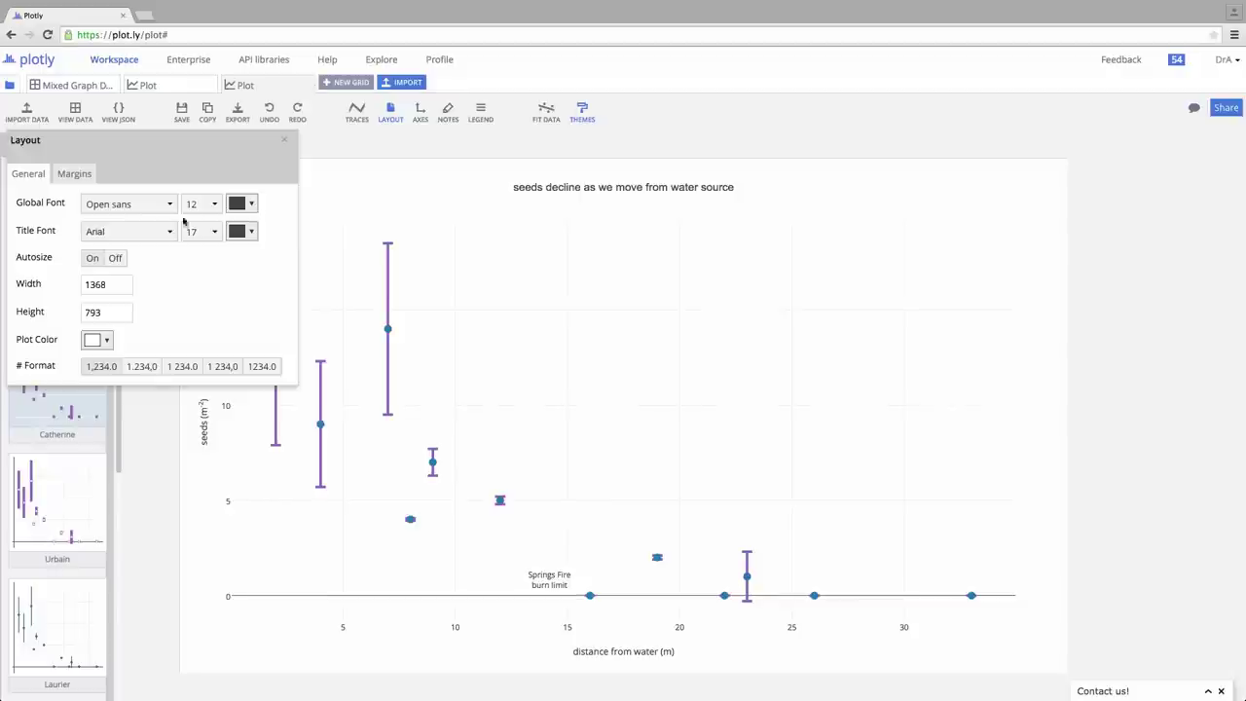
{"action": "left_click", "coordinate": [284, 140]}
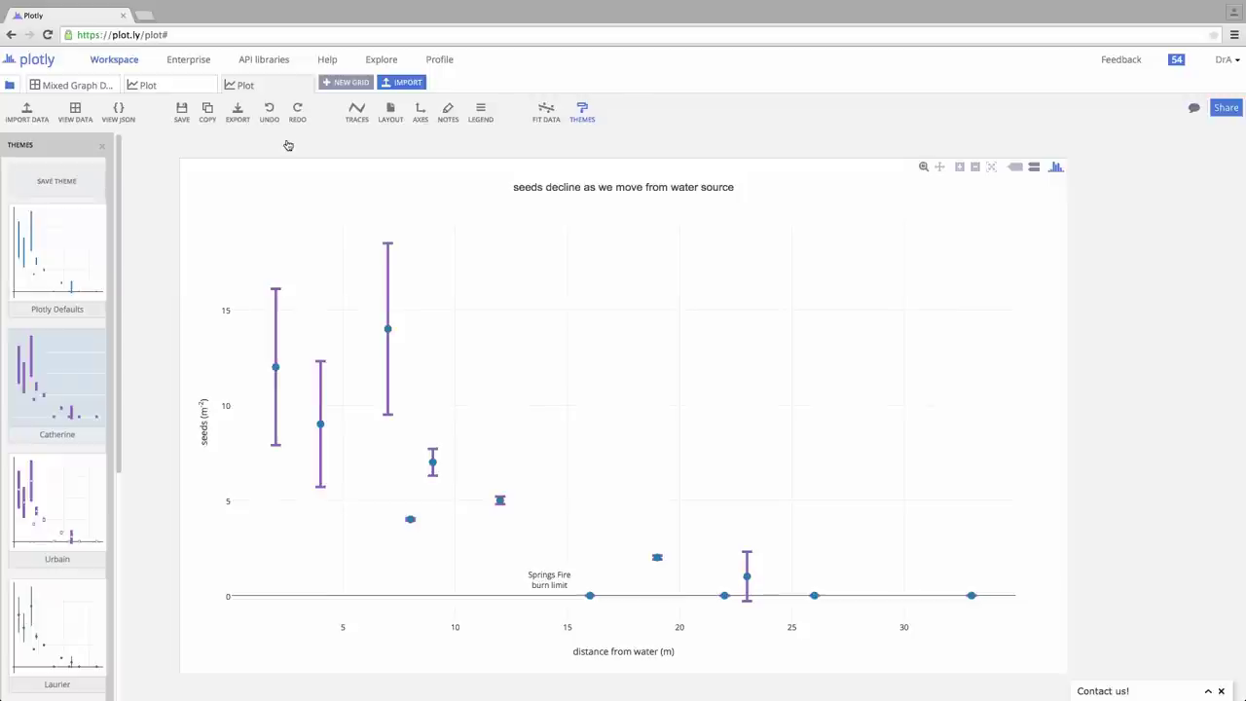